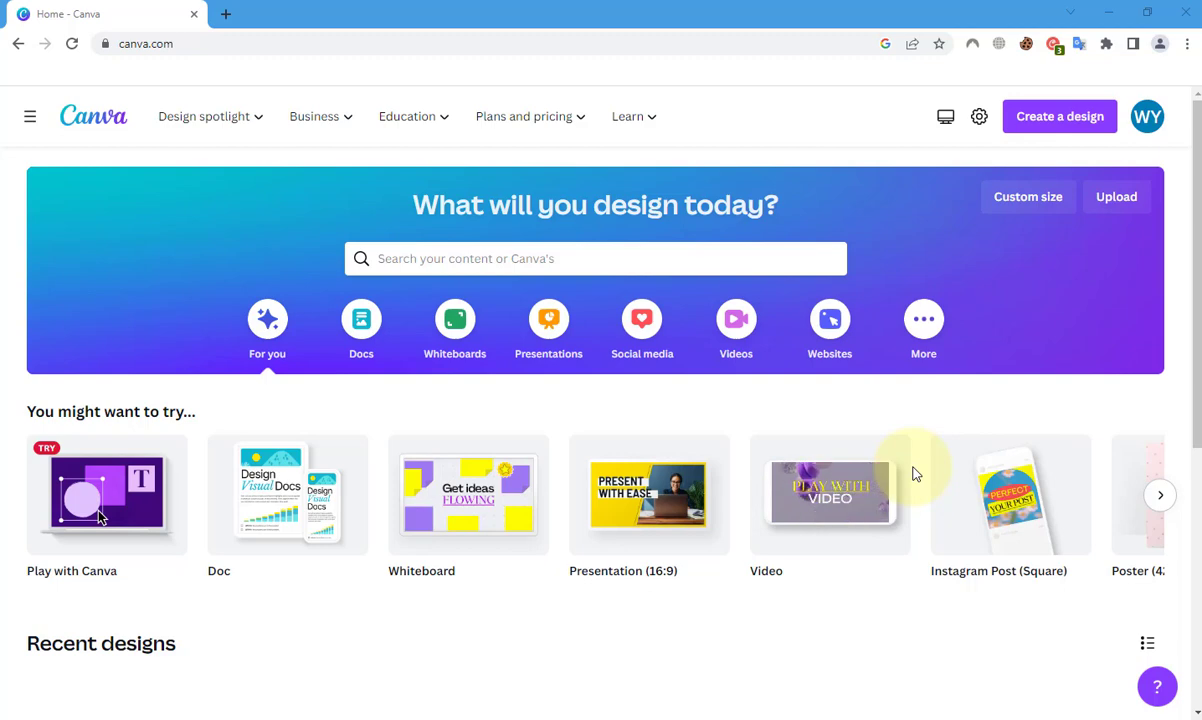
# Create a new custom-size design 720 px wide and 1082 px high.
pyautogui.click(1074, 128)
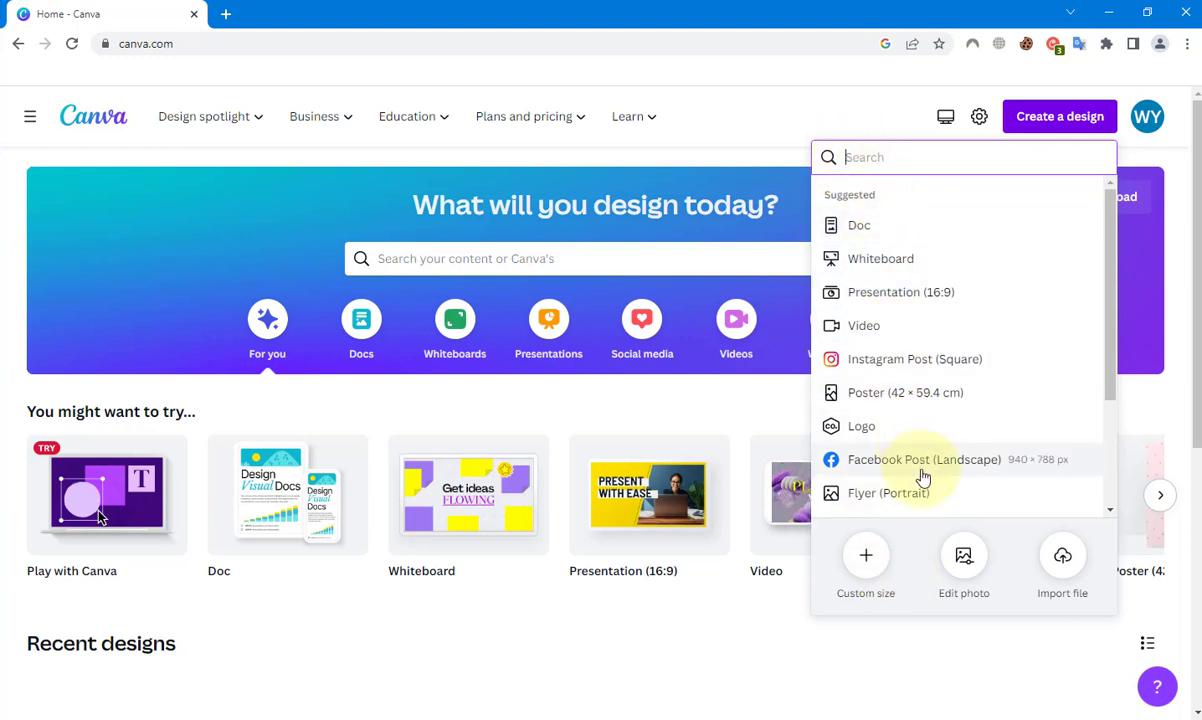
pyautogui.scroll(-1, 907, 427)
pyautogui.scroll(-1, 907, 427)
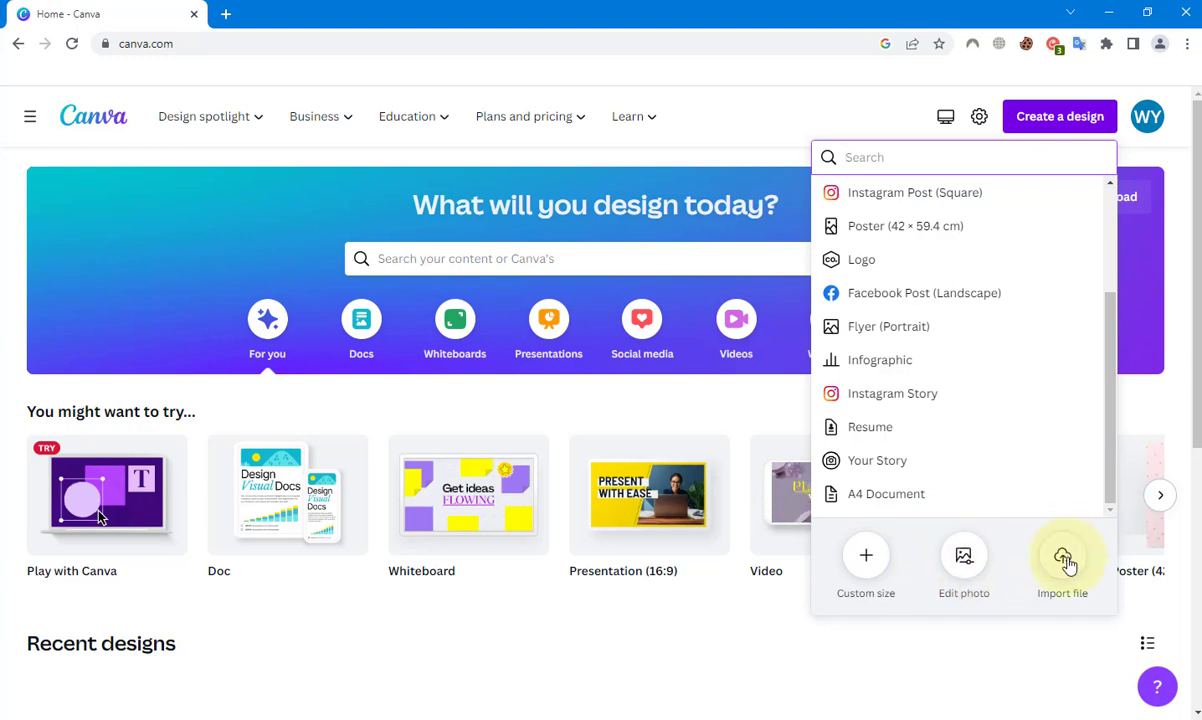
pyautogui.click(866, 562)
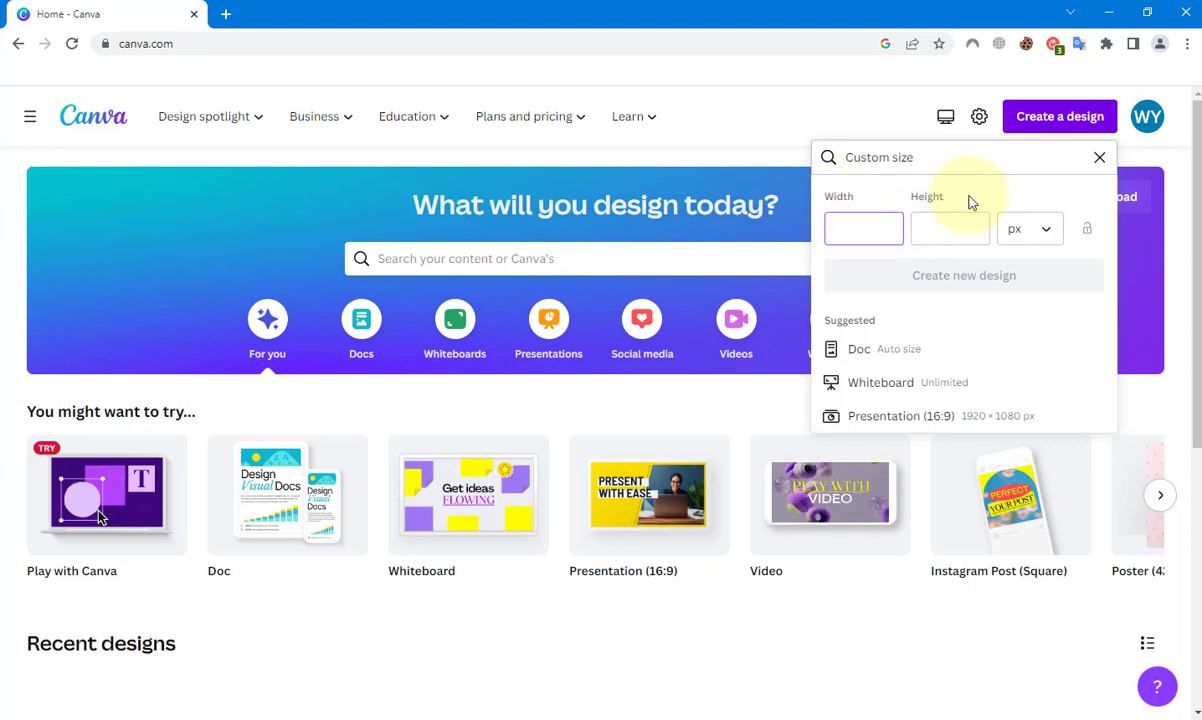
pyautogui.click(1008, 233)
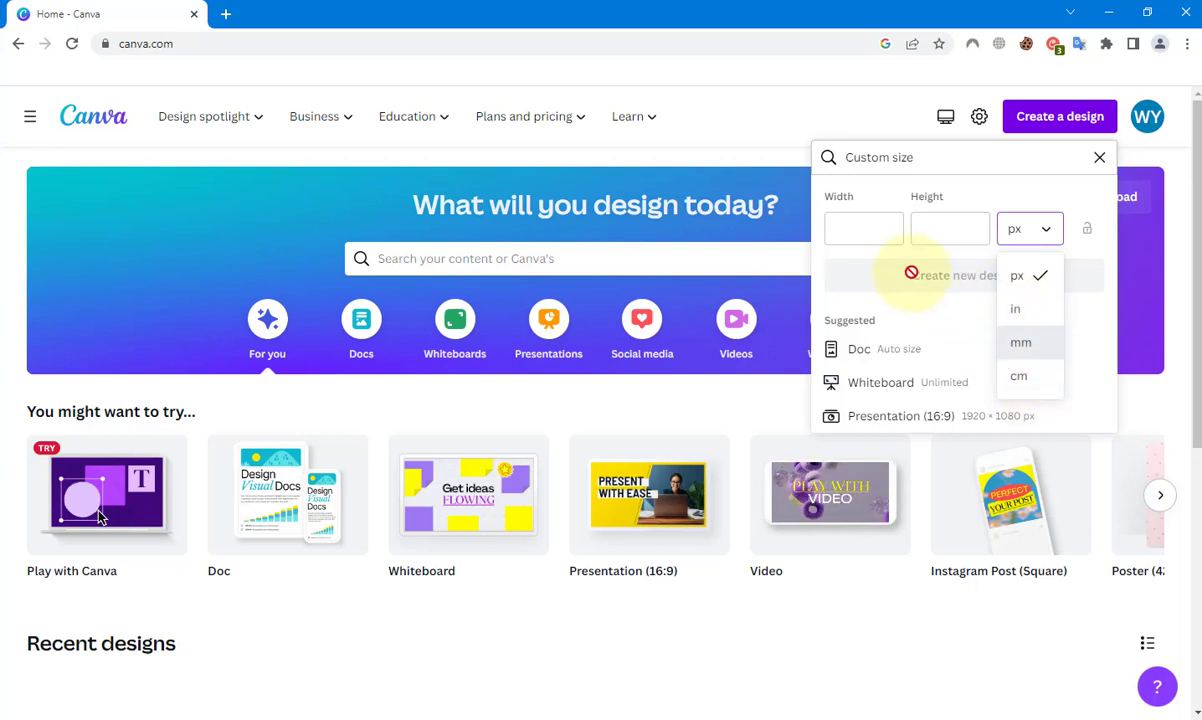
pyautogui.click(862, 240)
pyautogui.write('1')
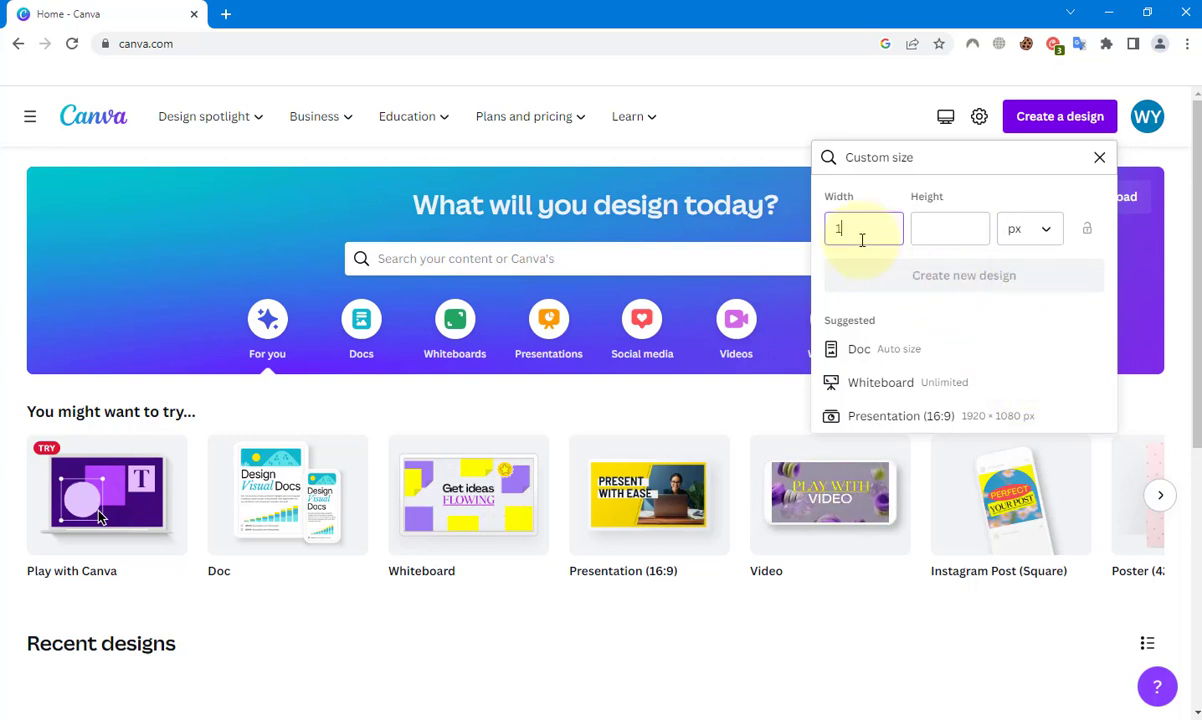
pyautogui.write('720')
pyautogui.press('Tab')
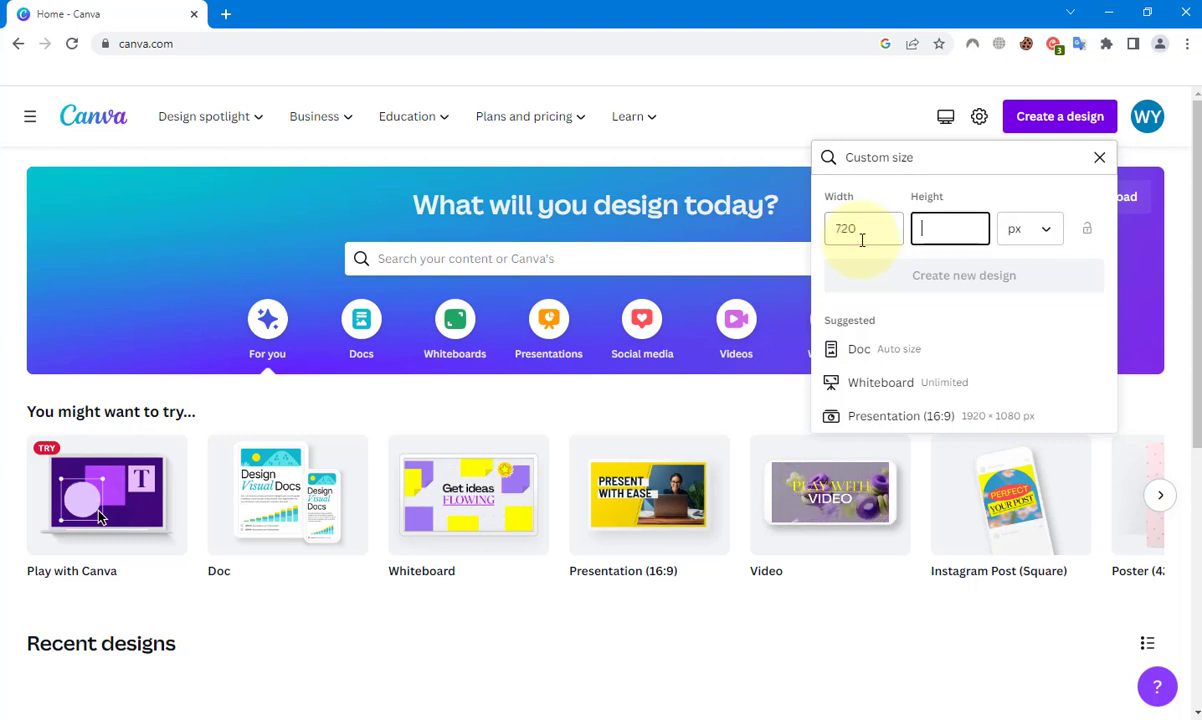
pyautogui.write('1082')
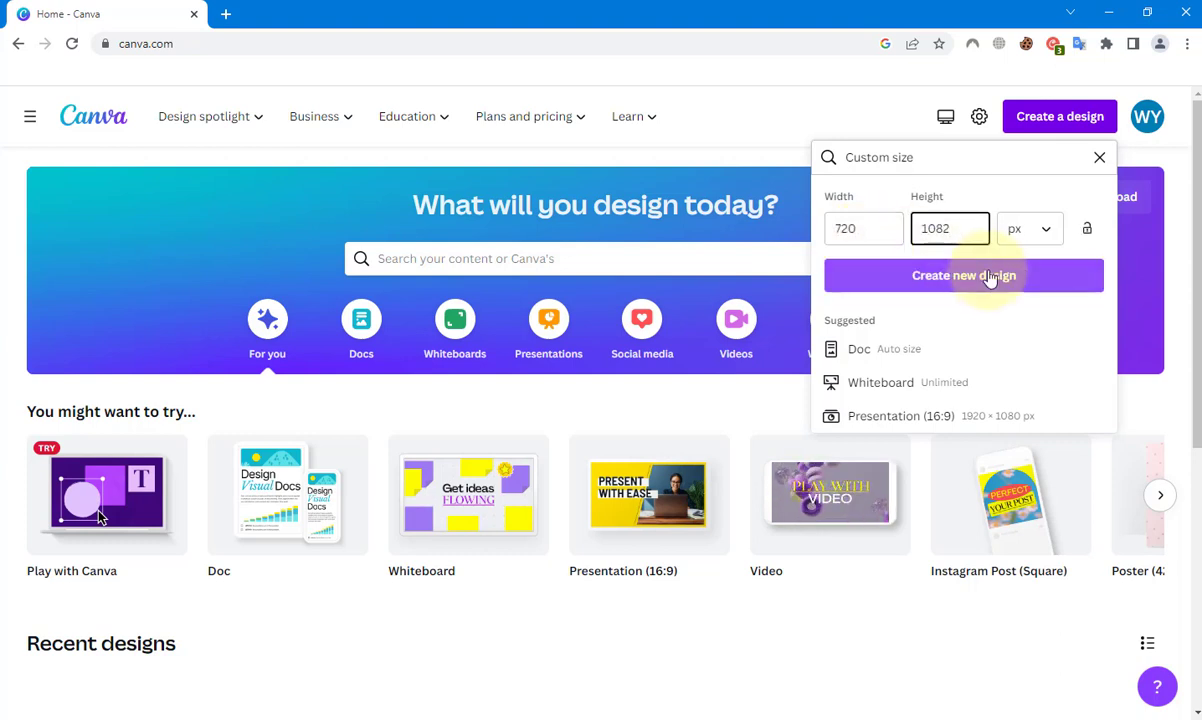
pyautogui.click(940, 282)
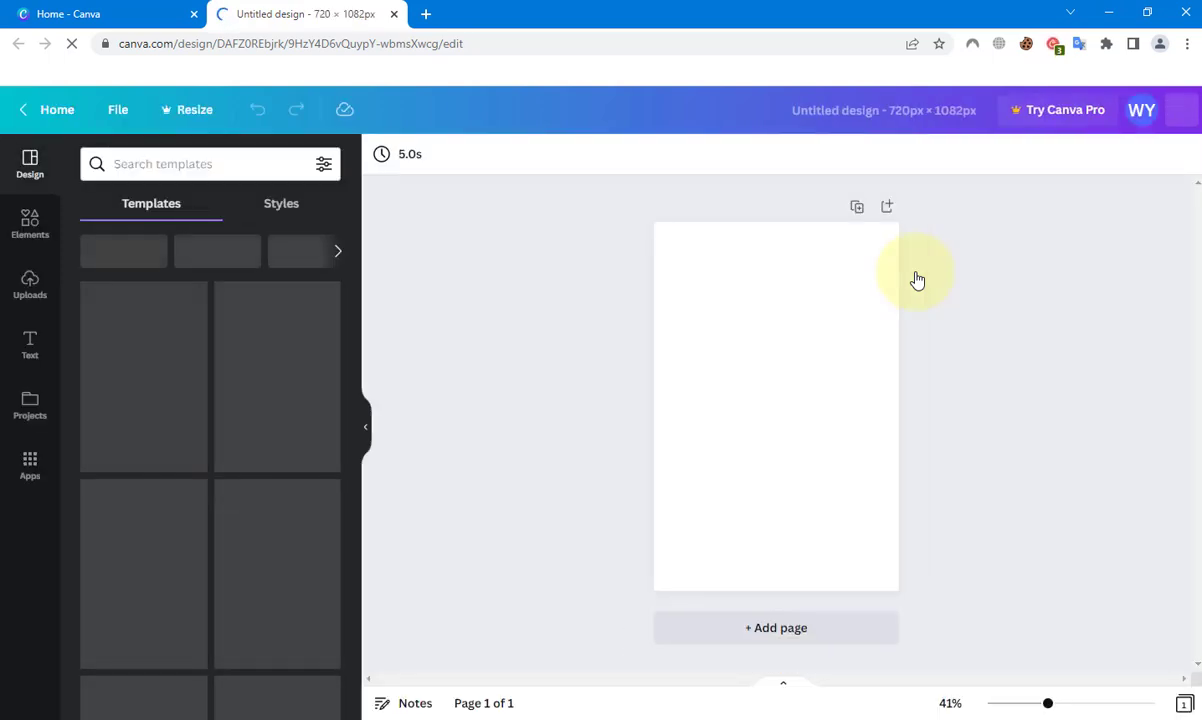
pyautogui.click(524, 283)
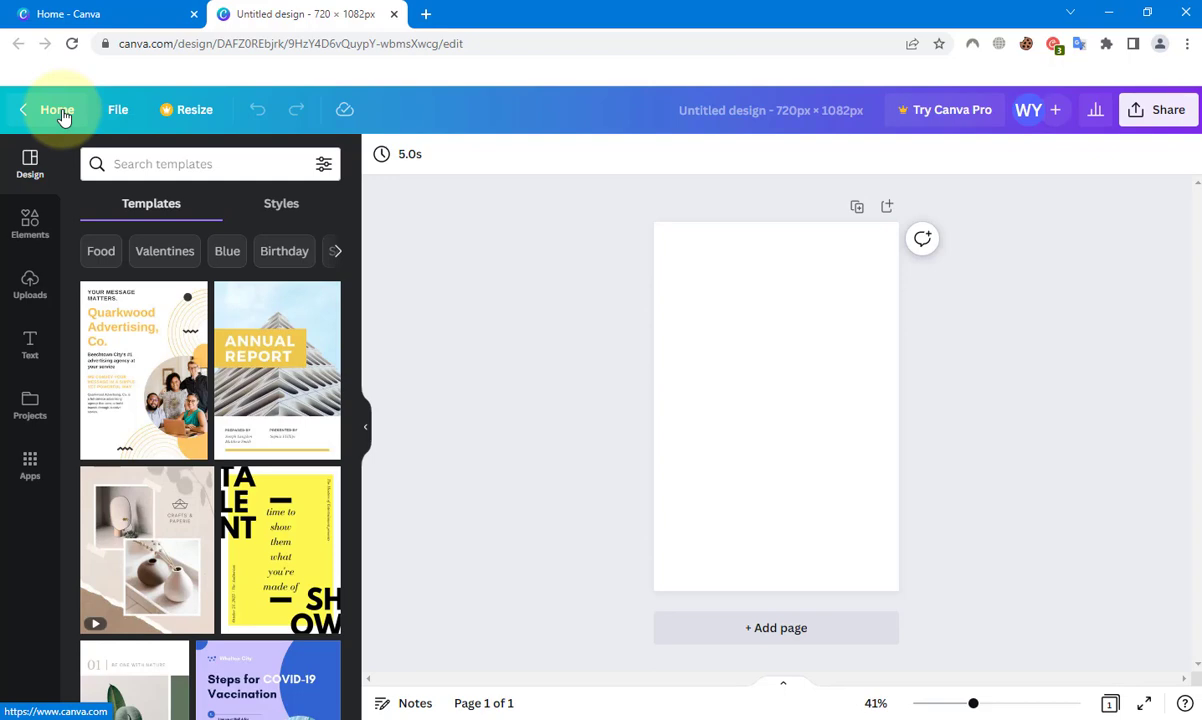
pyautogui.click(124, 13)
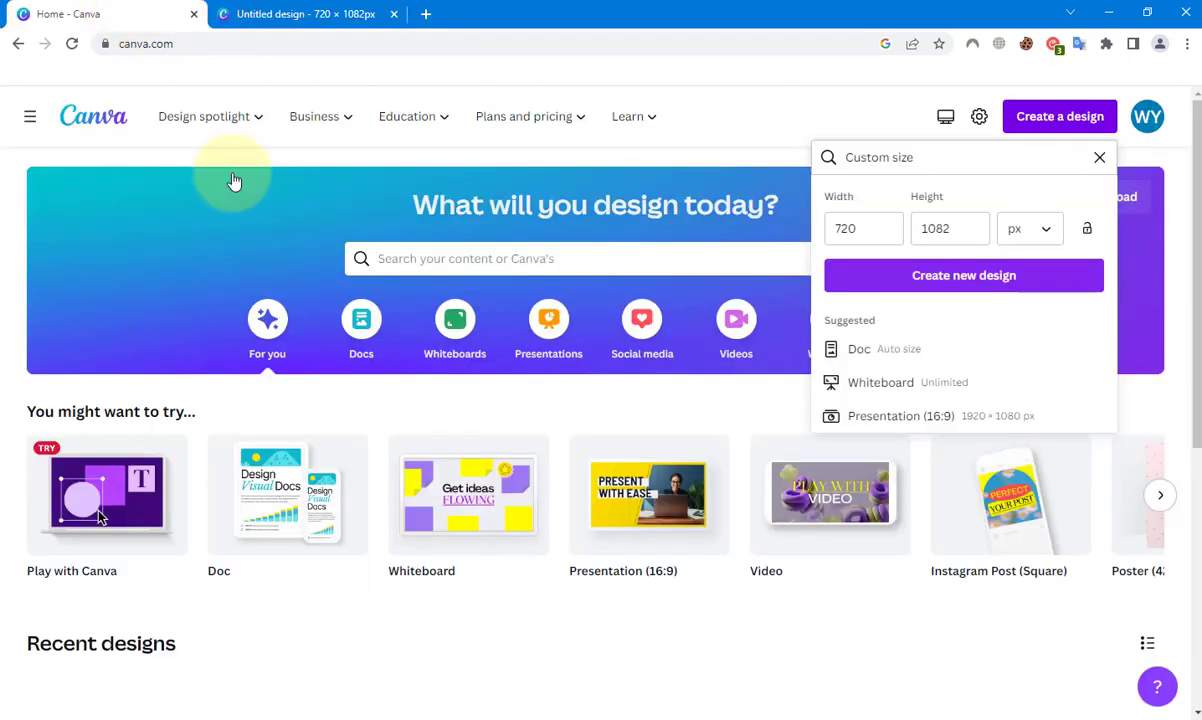
pyautogui.click(308, 16)
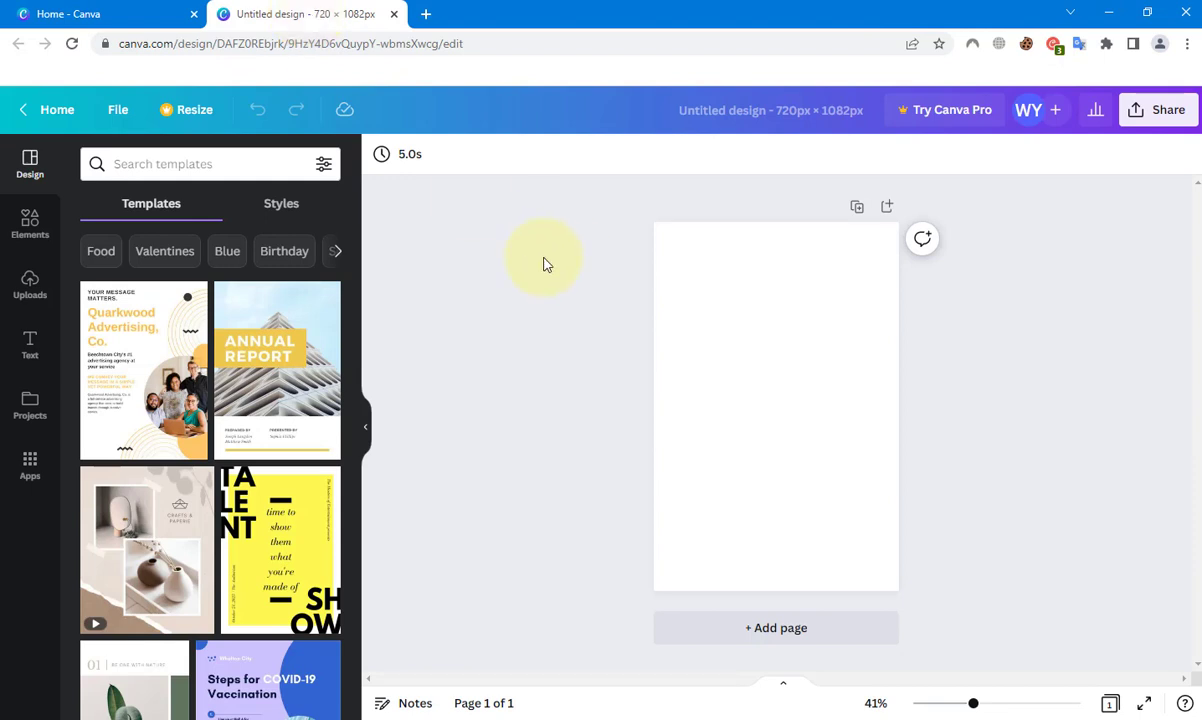
# Rename the untitled 720 × 1082 px design as "Sample Design".
pyautogui.click(117, 110)
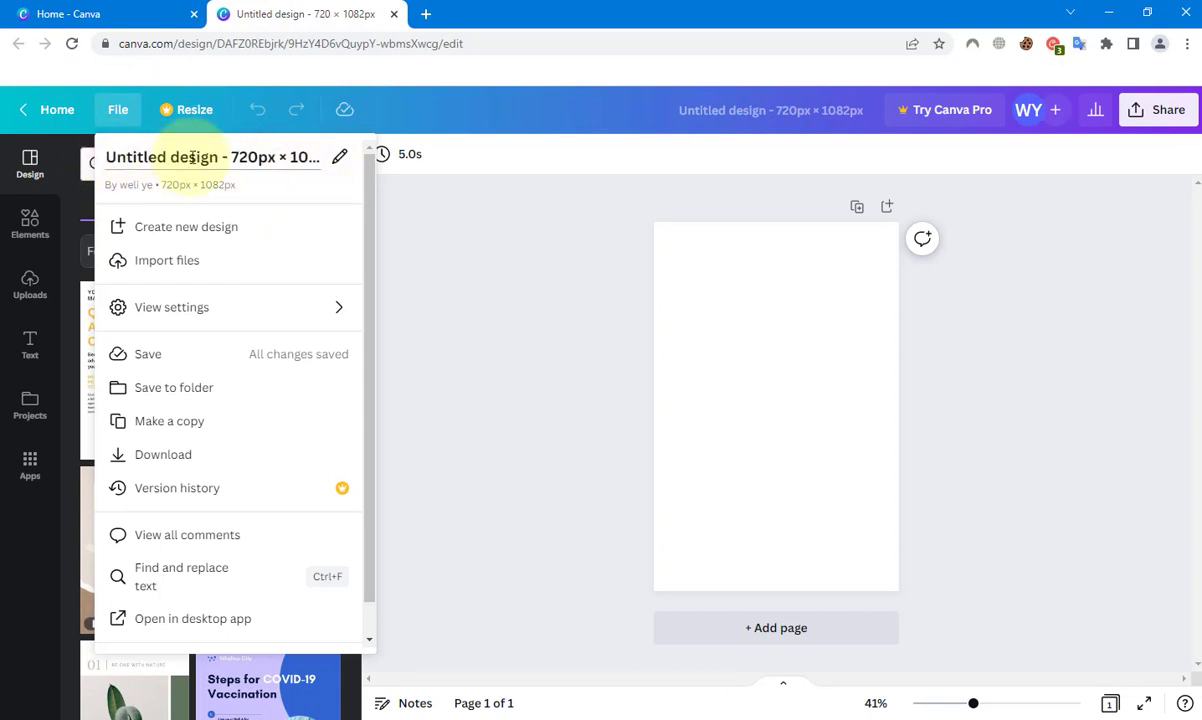
pyautogui.click(339, 163)
pyautogui.write('Sa')
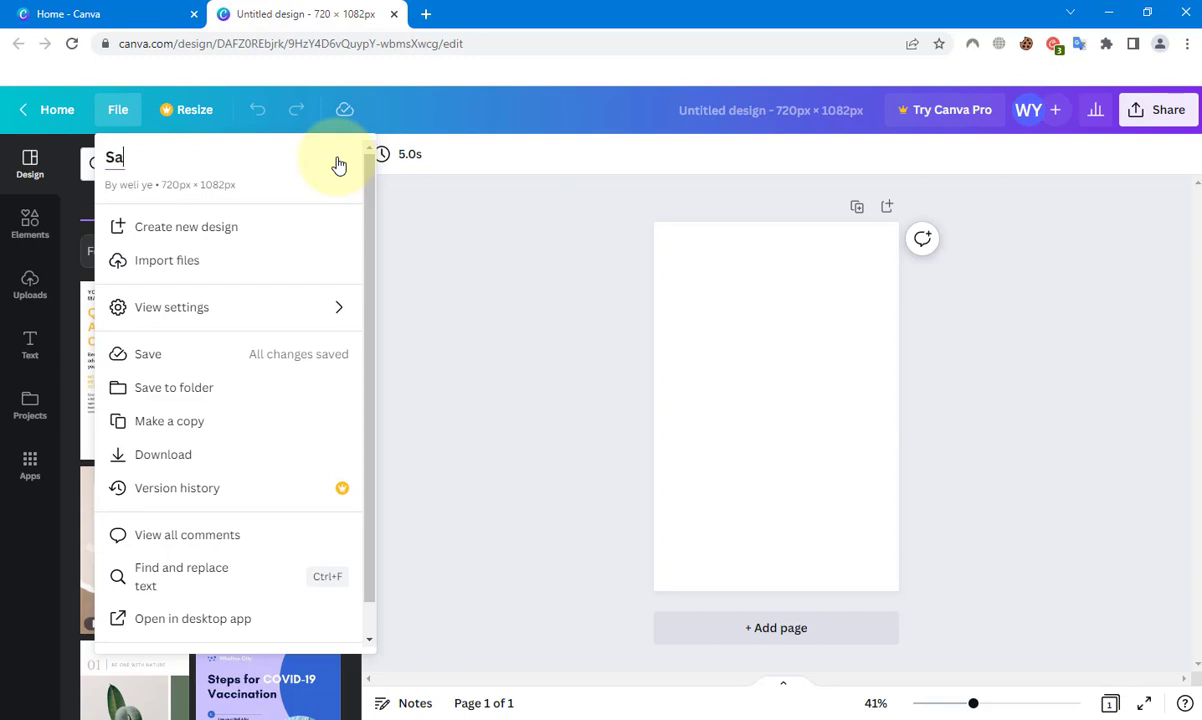
pyautogui.write('mple Design')
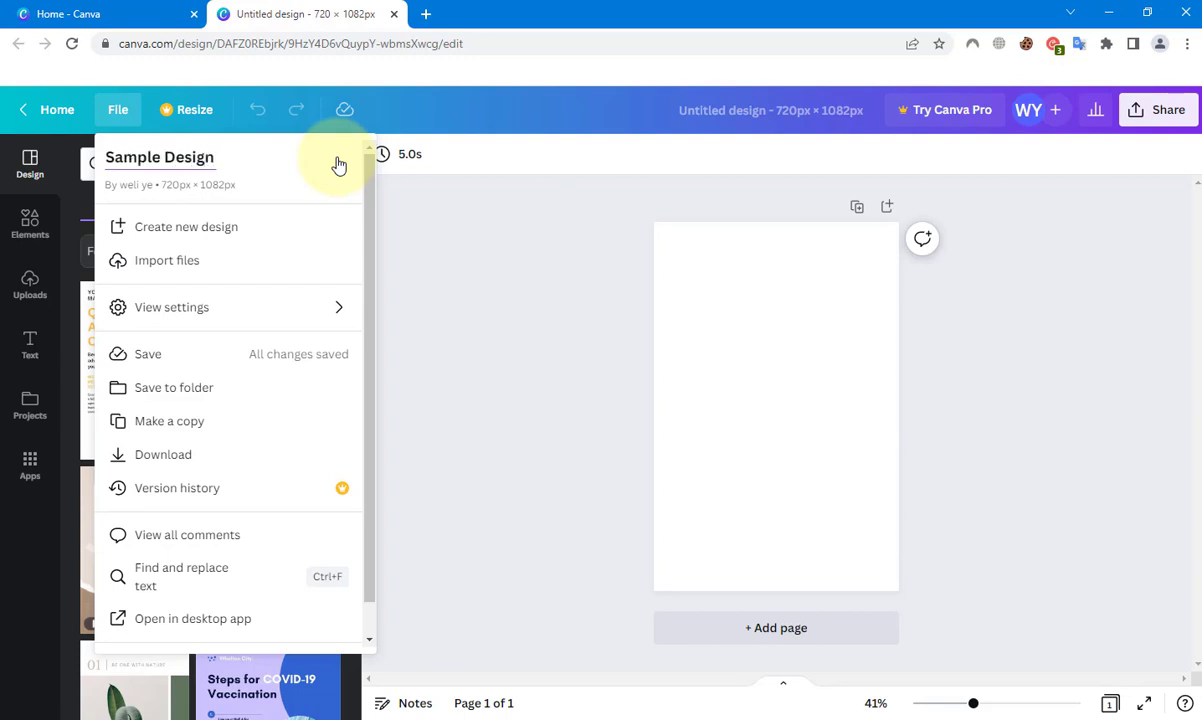
pyautogui.click(275, 197)
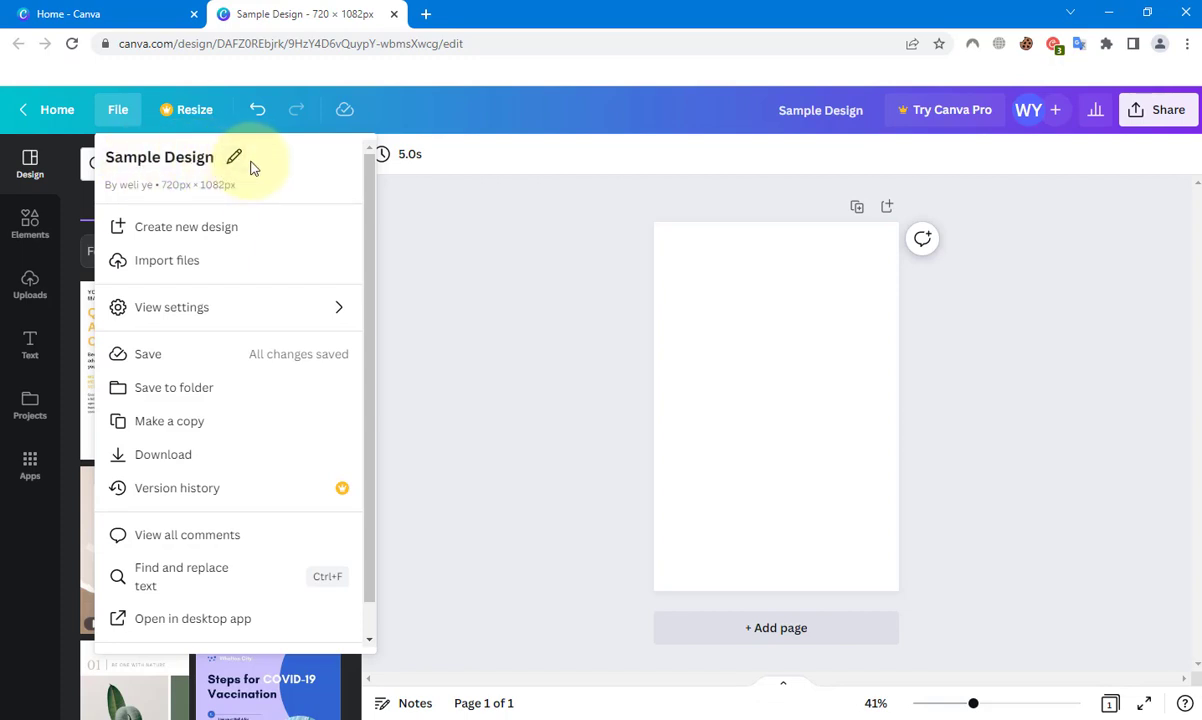
pyautogui.click(186, 232)
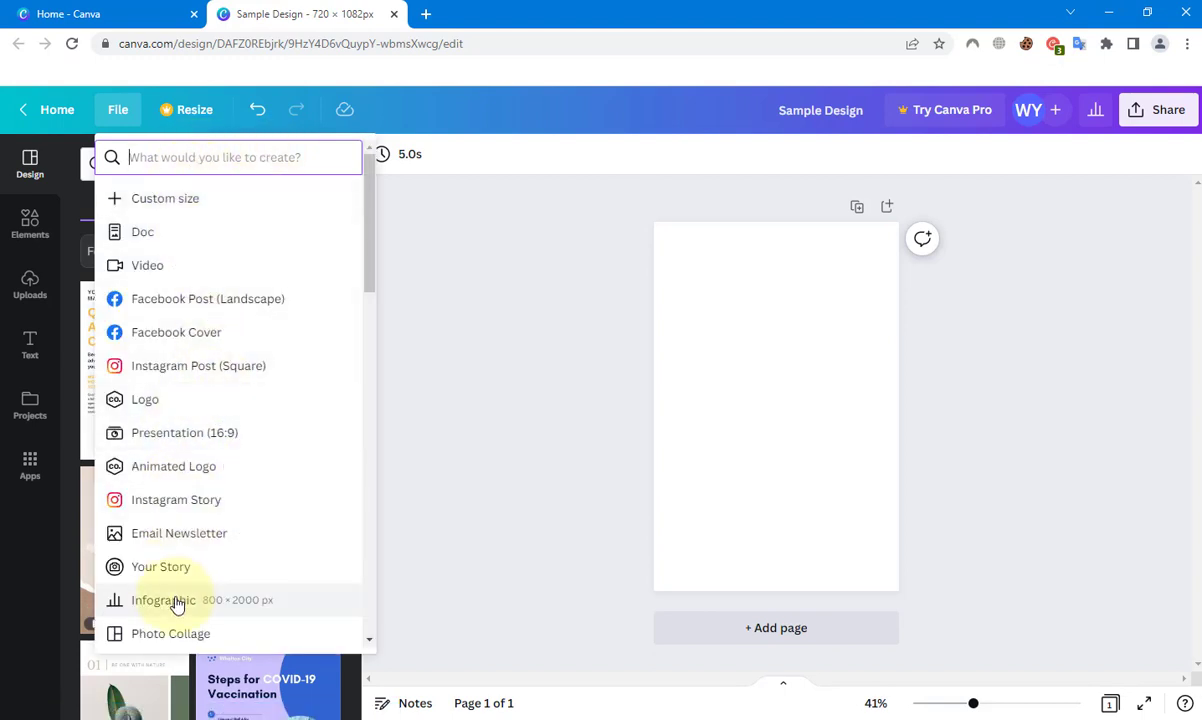
pyautogui.scroll(-3, 176, 604)
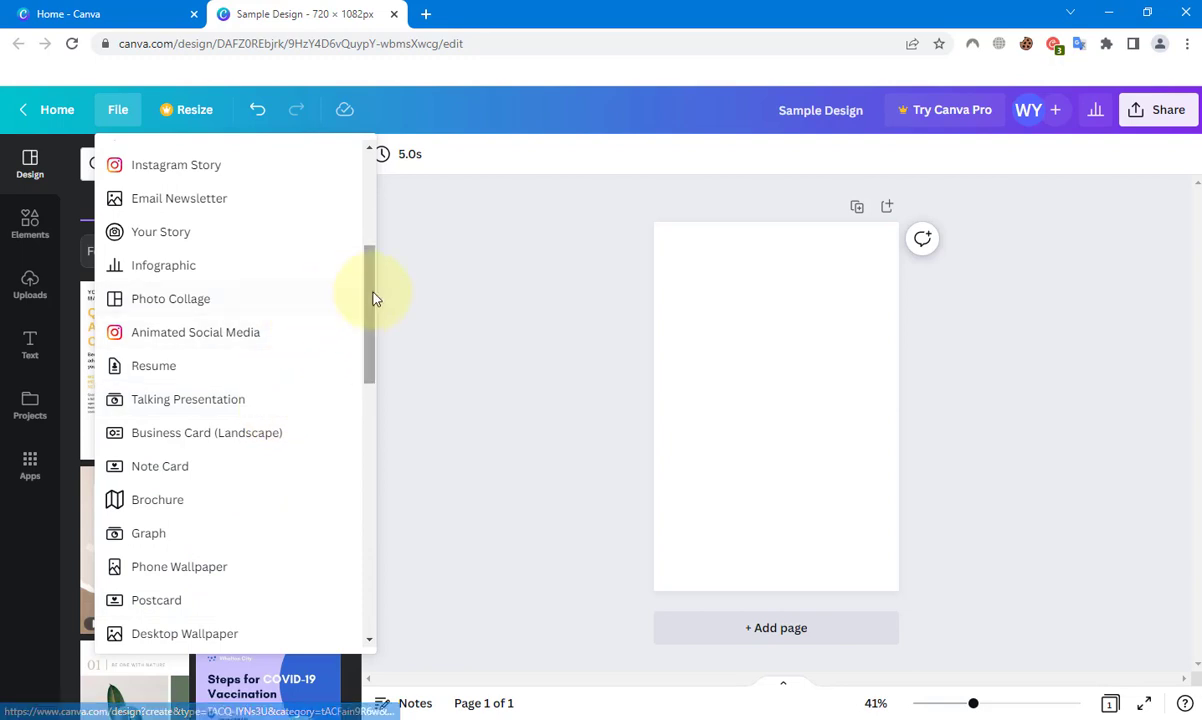
pyautogui.click(118, 110)
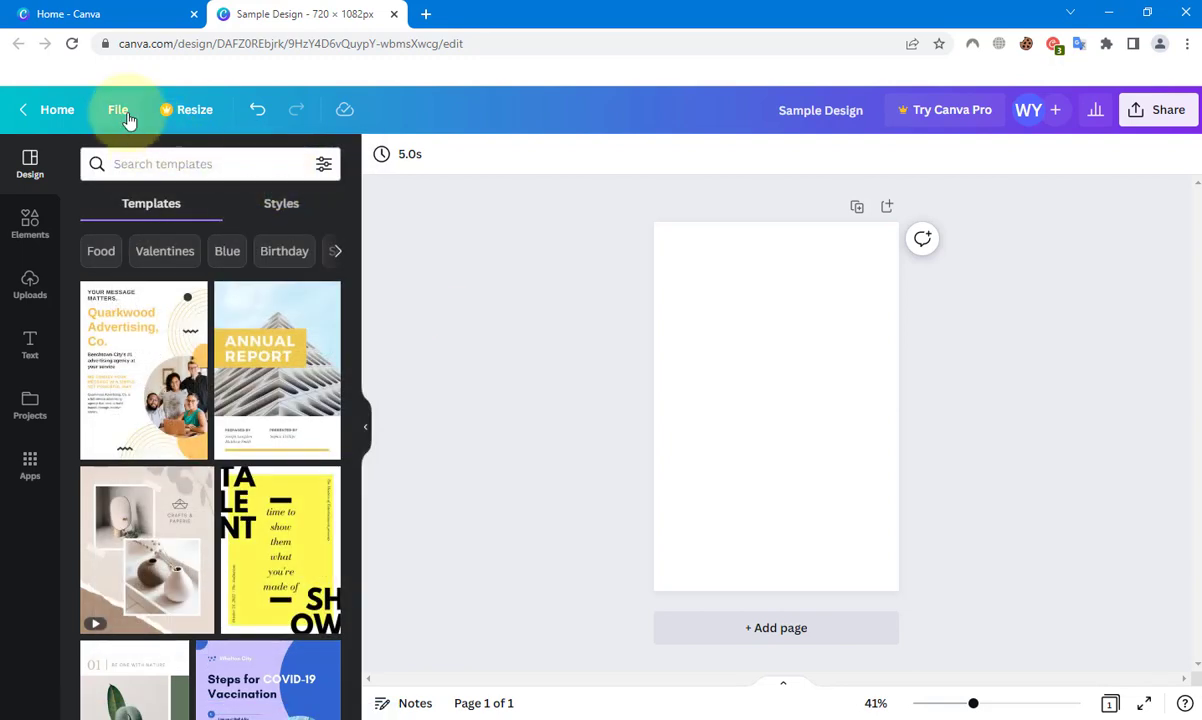
# Import the logo image "mQ (3)" from the Downloads folder into the uploads and dismiss the Background Remover promotion.
pyautogui.click(127, 118)
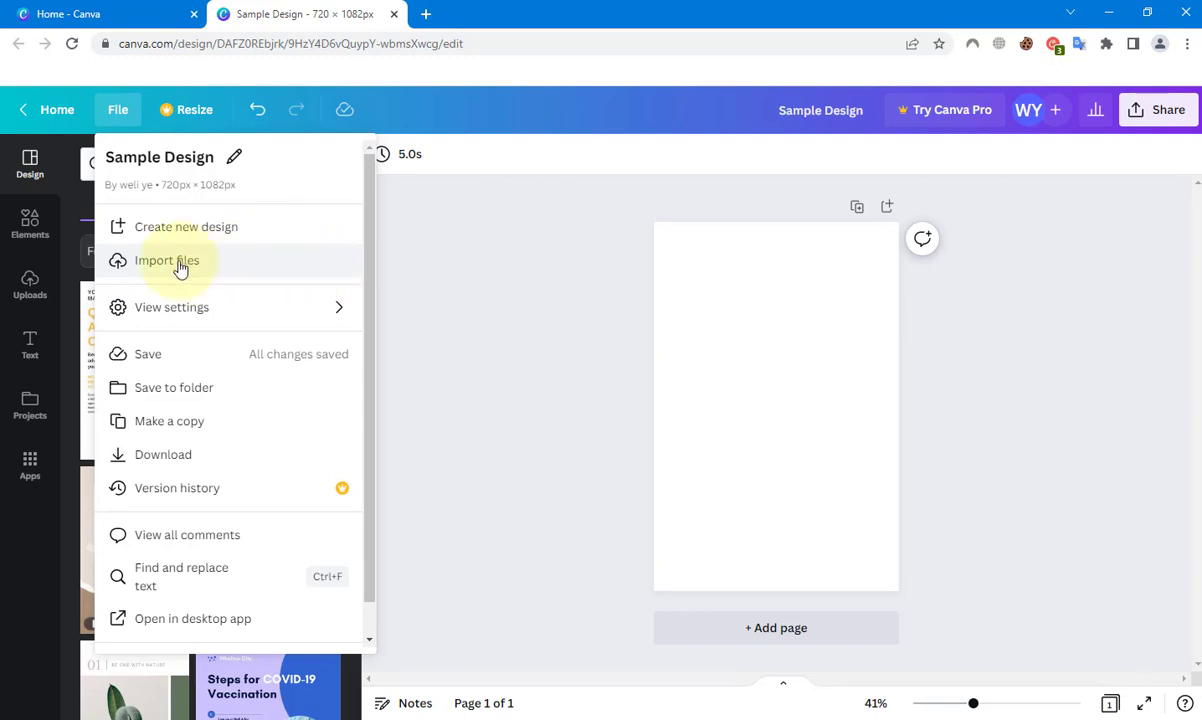
pyautogui.click(180, 268)
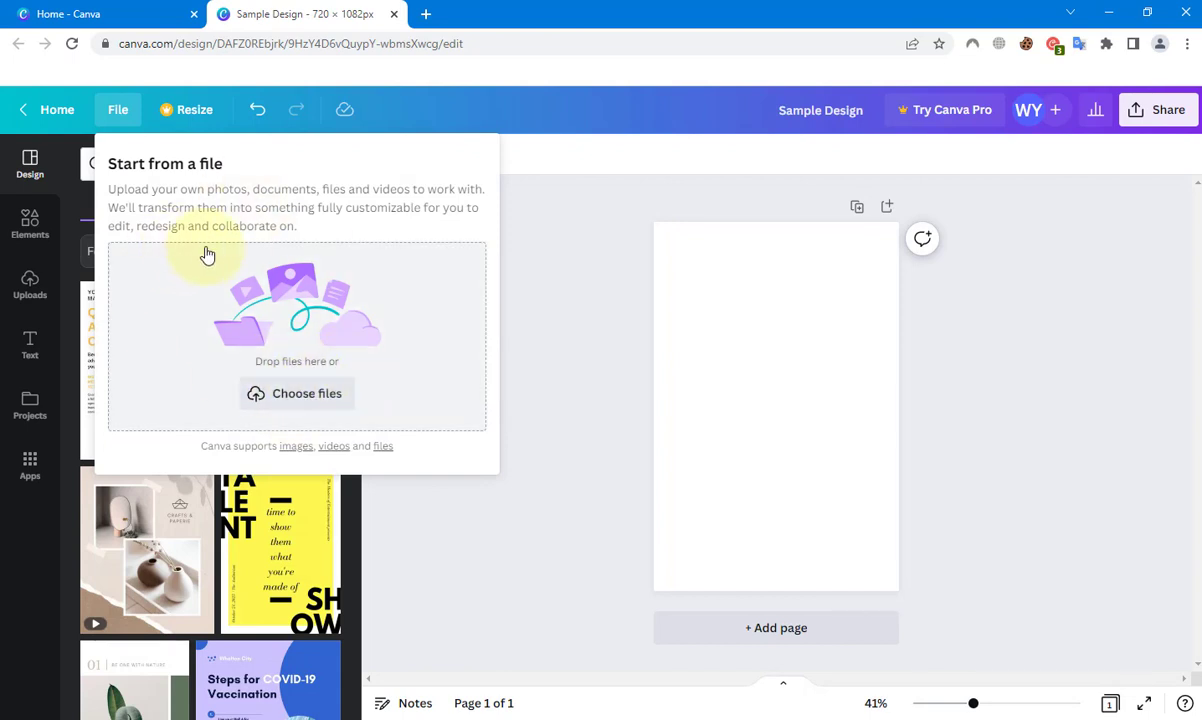
pyautogui.click(307, 396)
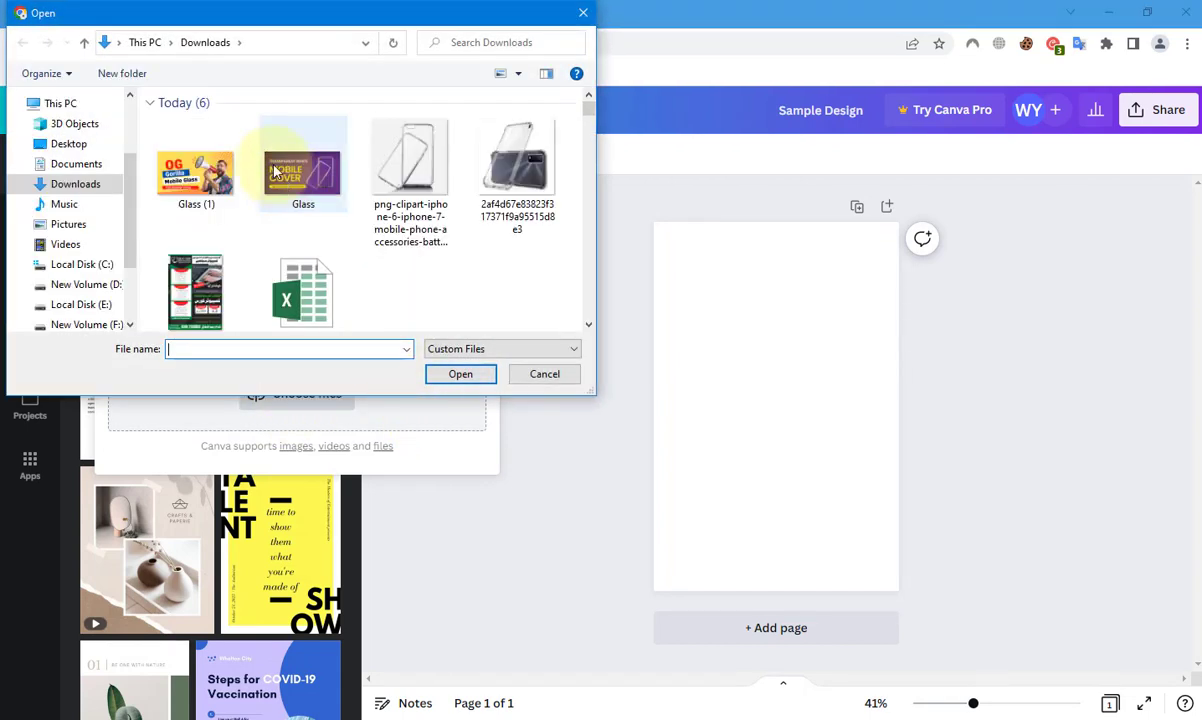
pyautogui.scroll(-5, 250, 300)
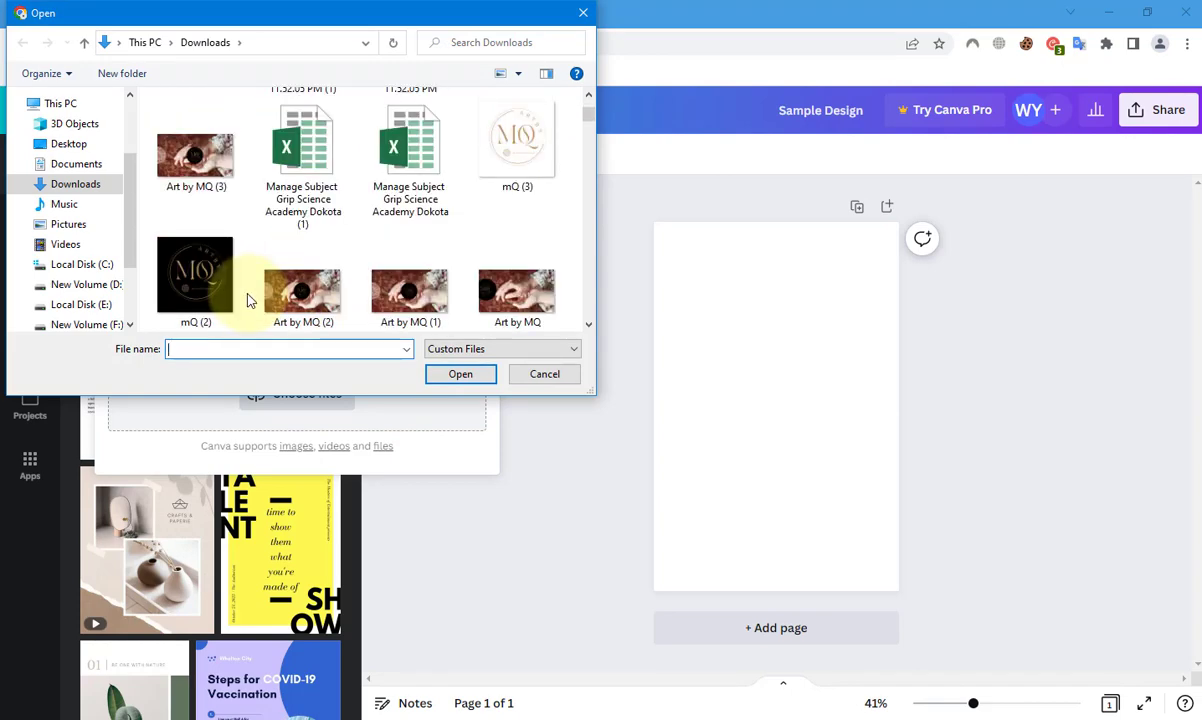
pyautogui.click(515, 142)
pyautogui.click(456, 374)
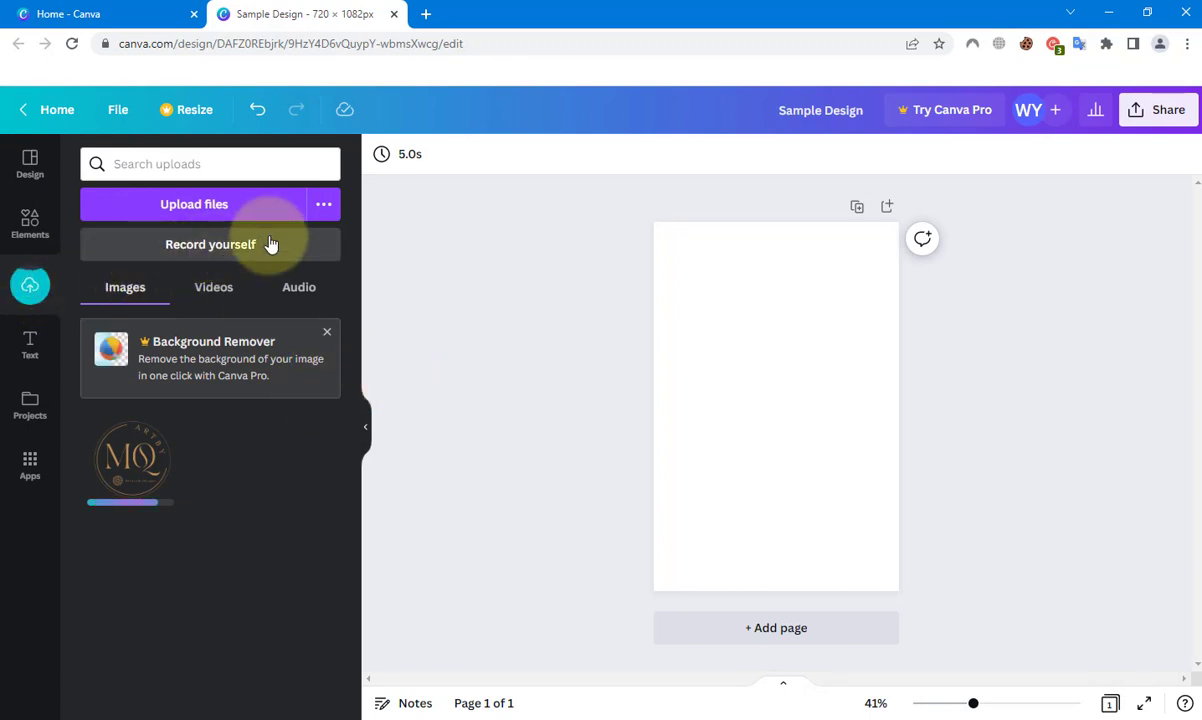
pyautogui.click(327, 332)
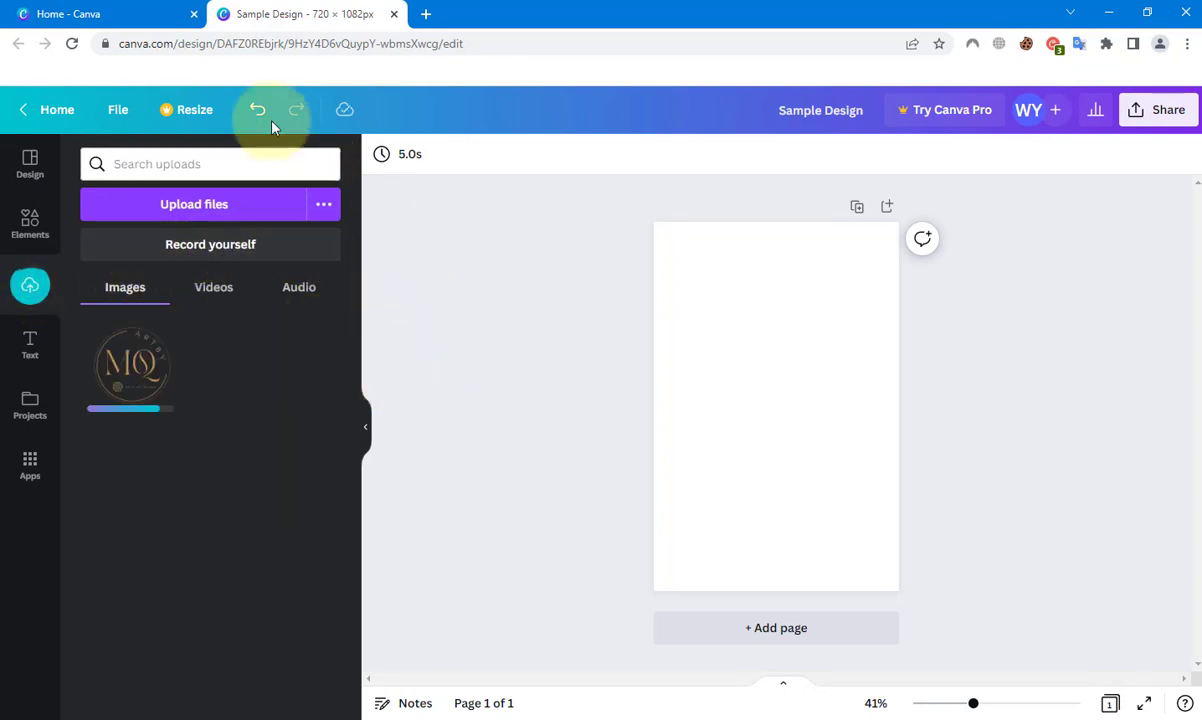
pyautogui.click(120, 118)
pyautogui.moveTo(316, 320)
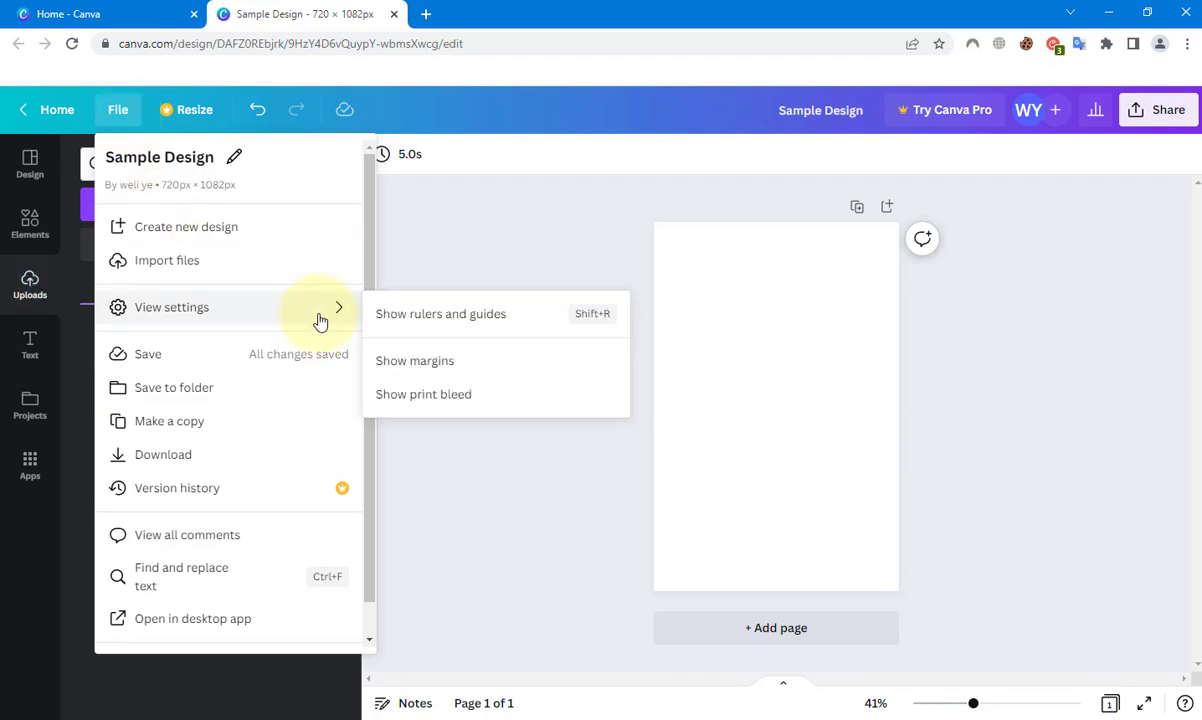
pyautogui.click(437, 252)
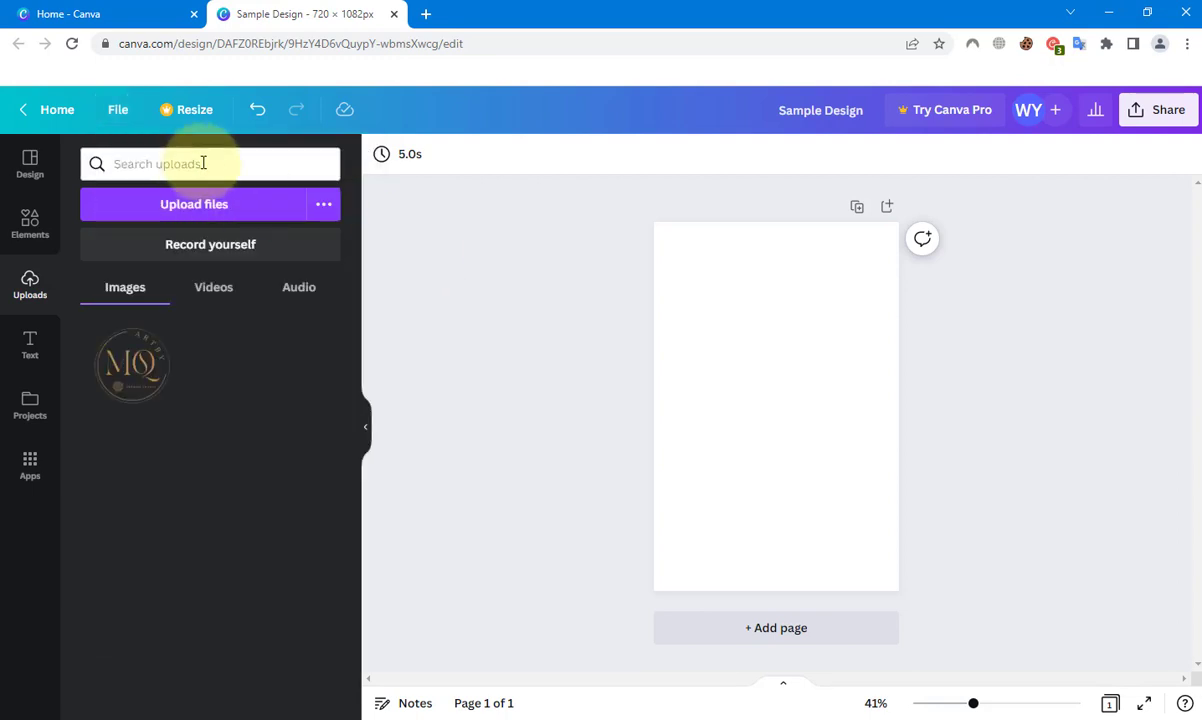
pyautogui.click(37, 171)
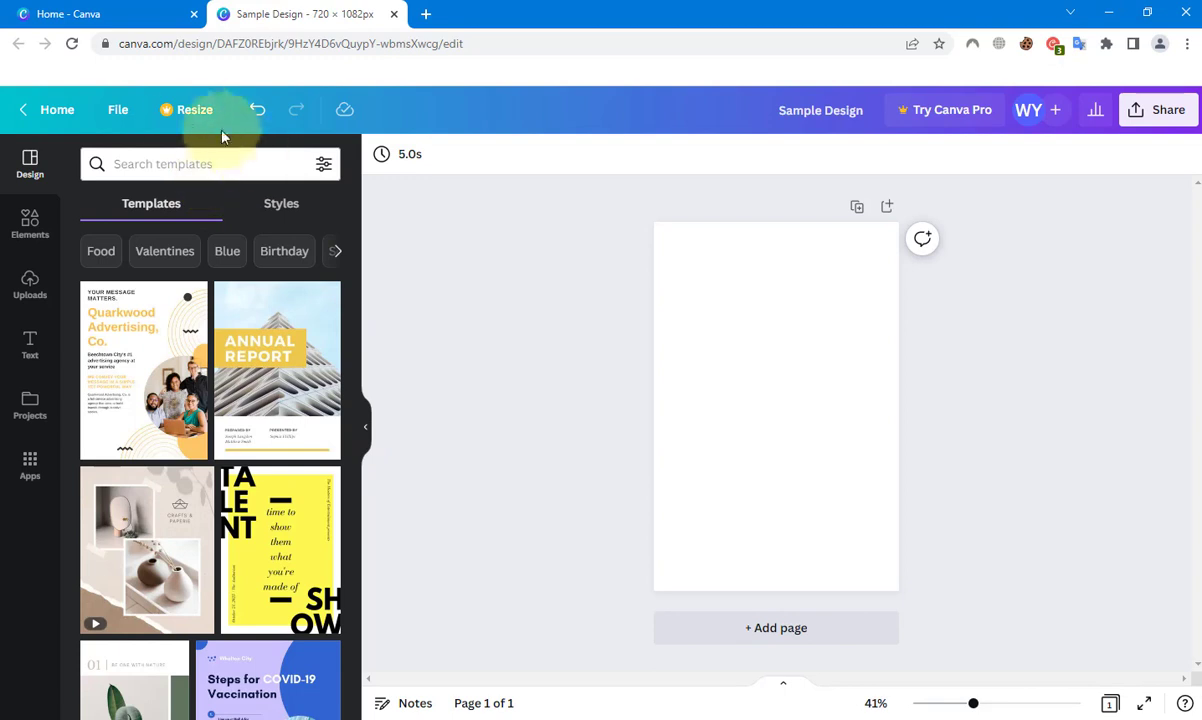
pyautogui.click(121, 114)
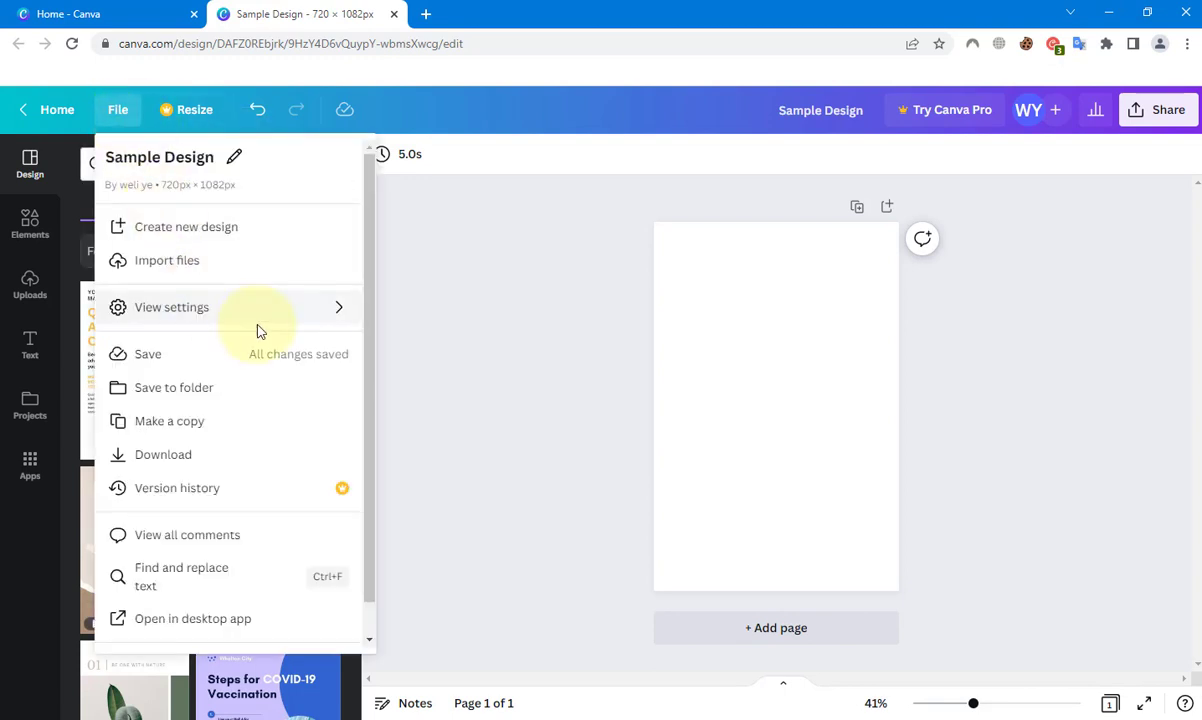
pyautogui.moveTo(312, 320)
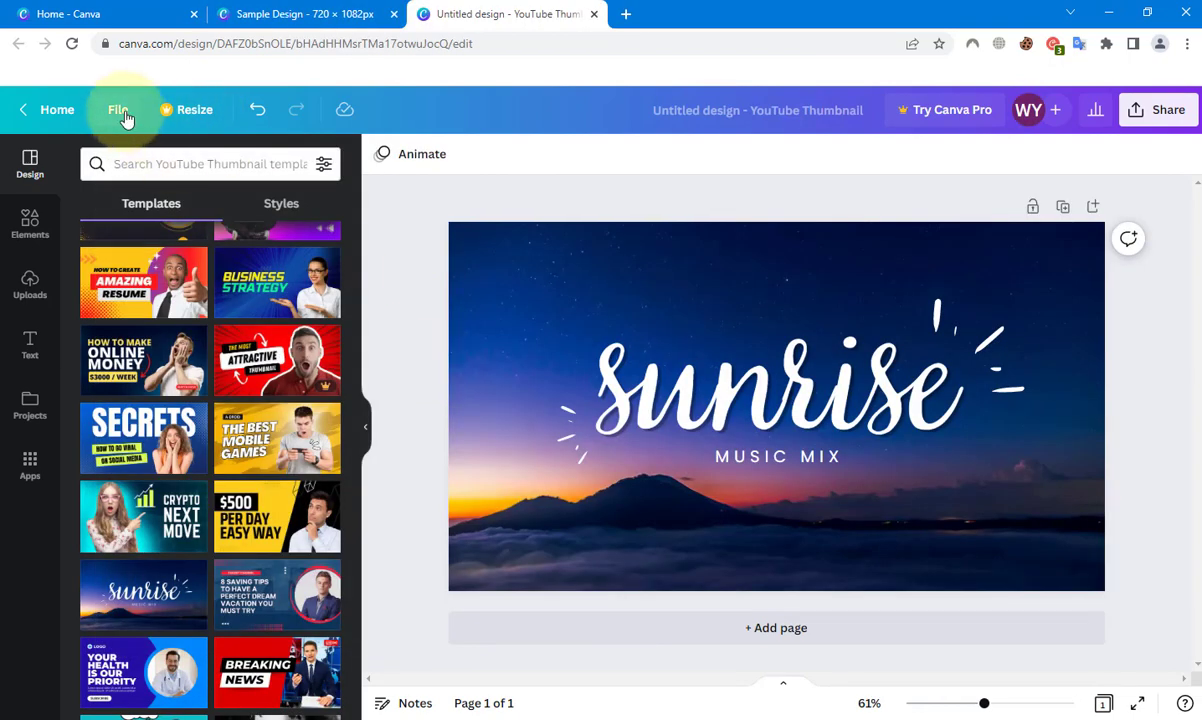
# Turn on the rulers and guides in the view settings of the YouTube thumbnail design.
pyautogui.click(122, 114)
pyautogui.moveTo(207, 320)
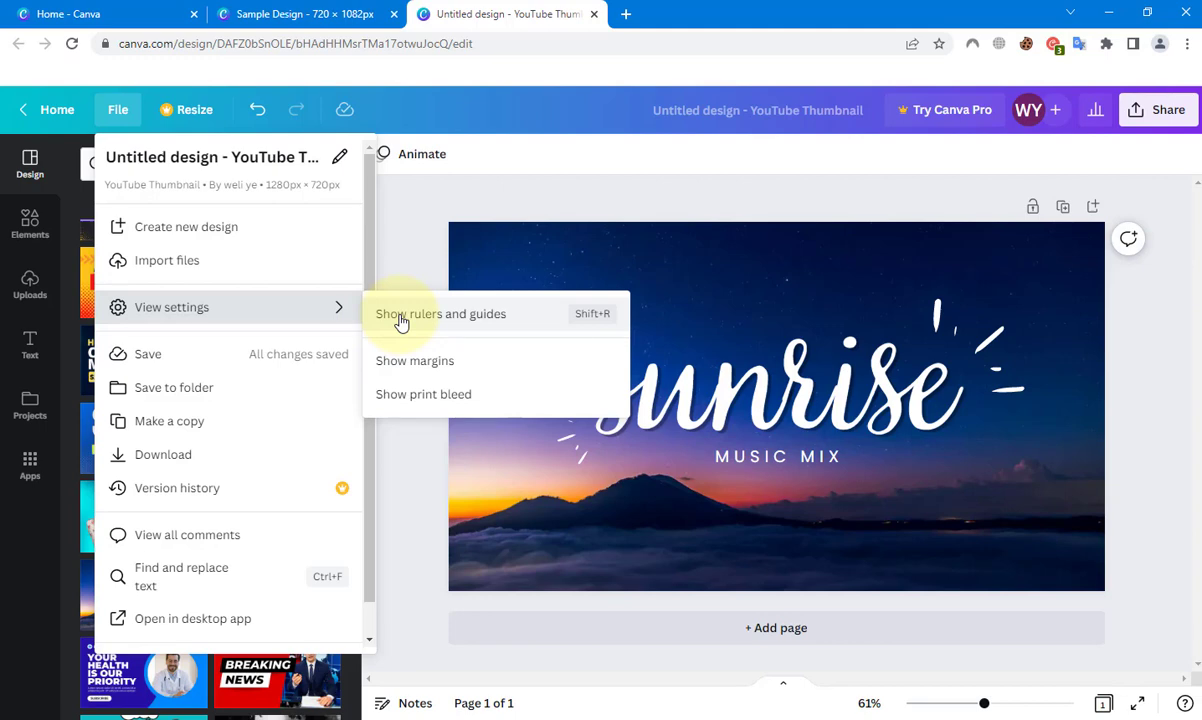
pyautogui.click(445, 318)
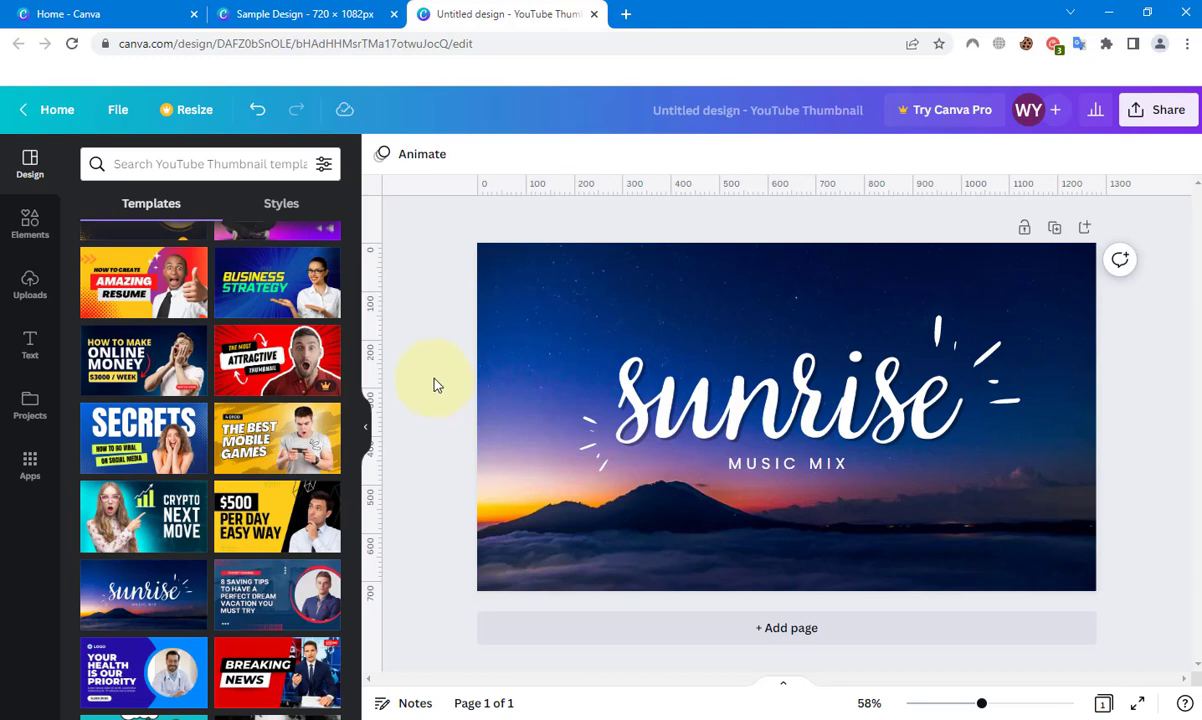
# Turn on the margins in the view settings of the sunrise thumbnail design.
pyautogui.click(120, 121)
pyautogui.moveTo(268, 314)
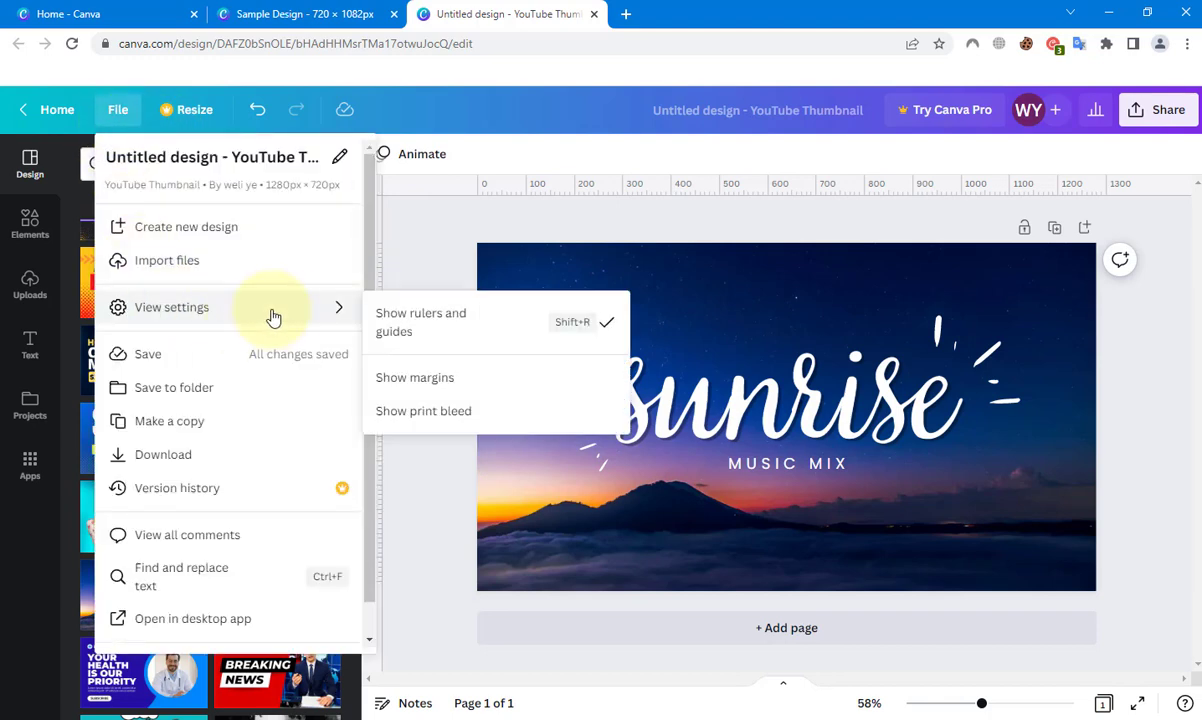
pyautogui.click(444, 386)
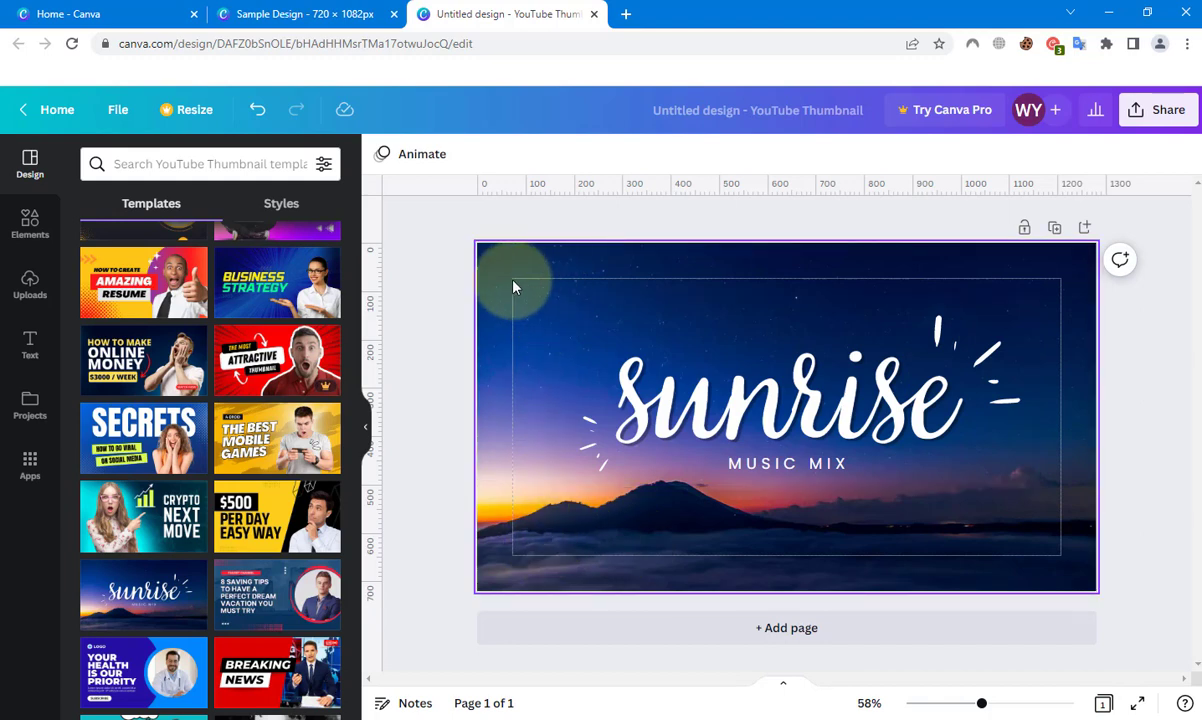
# Turn on the print bleed in the view settings of the sunrise thumbnail design.
pyautogui.click(119, 111)
pyautogui.moveTo(314, 306)
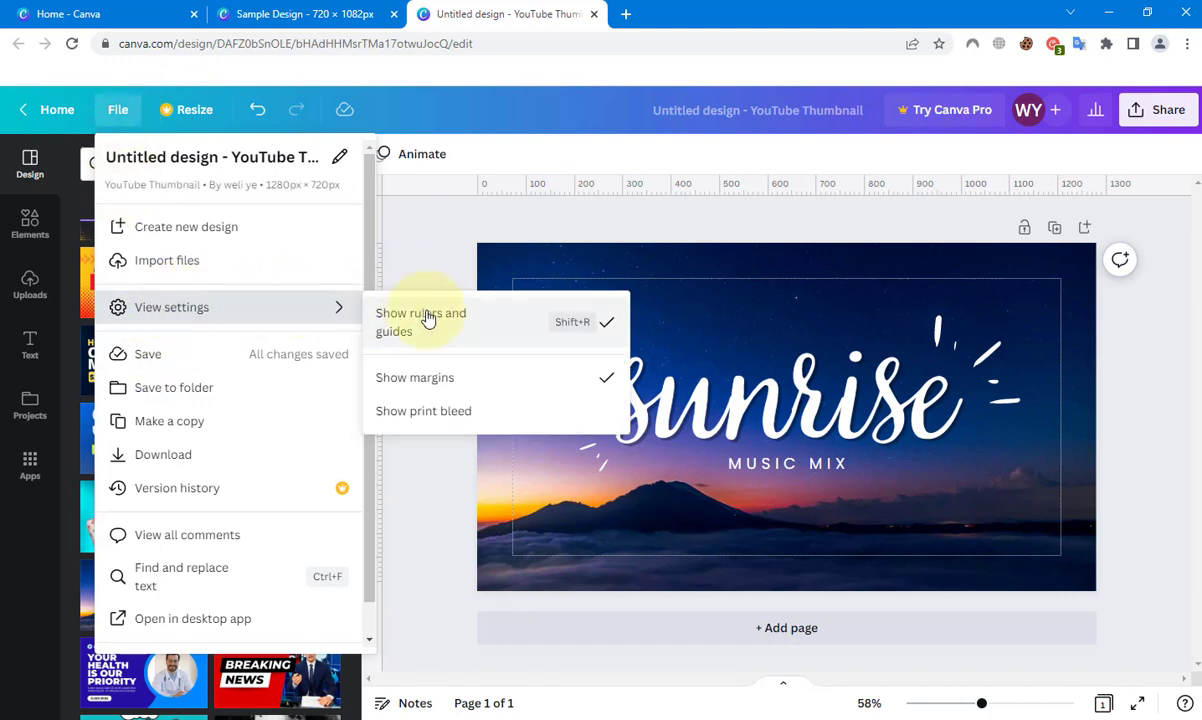
pyautogui.click(445, 419)
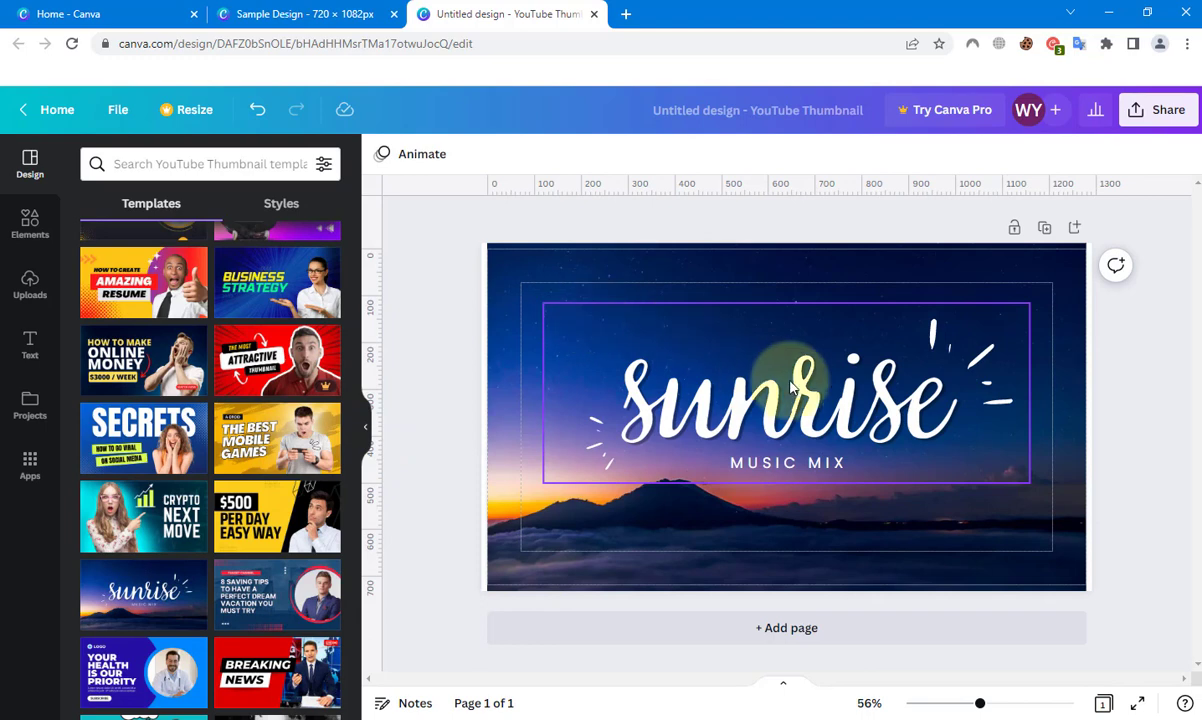
# Turn off the rulers and guides in the view settings of the sunrise thumbnail design.
pyautogui.click(652, 603)
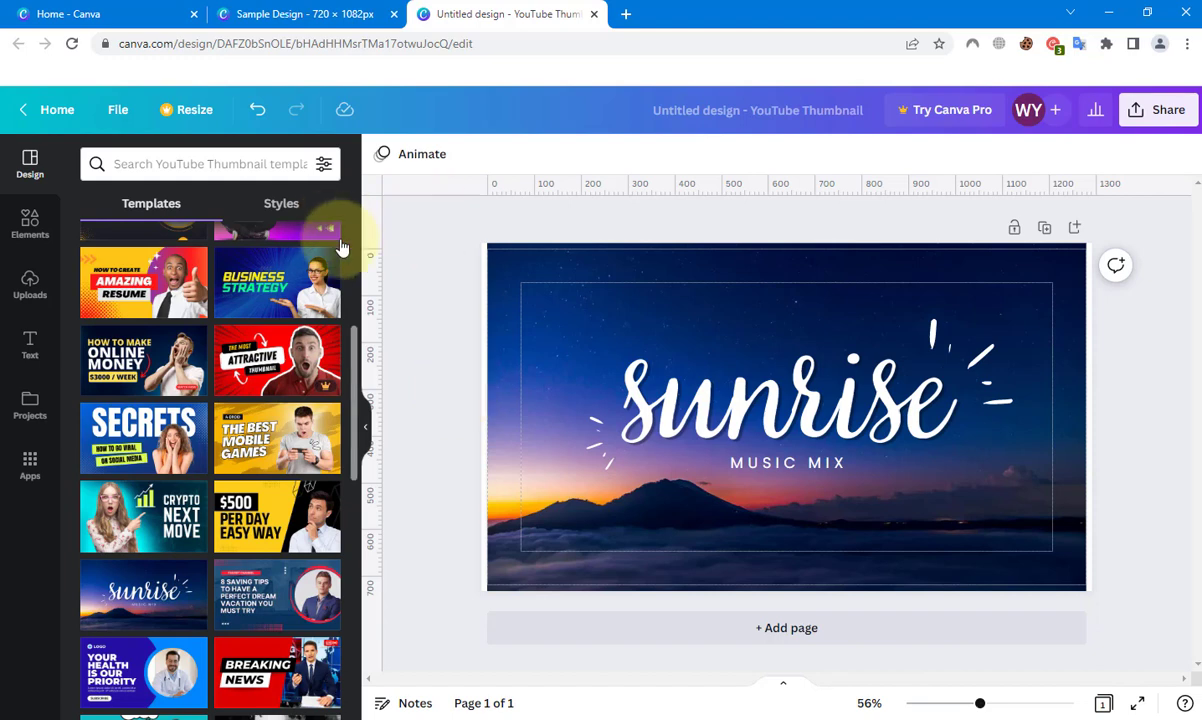
pyautogui.click(117, 109)
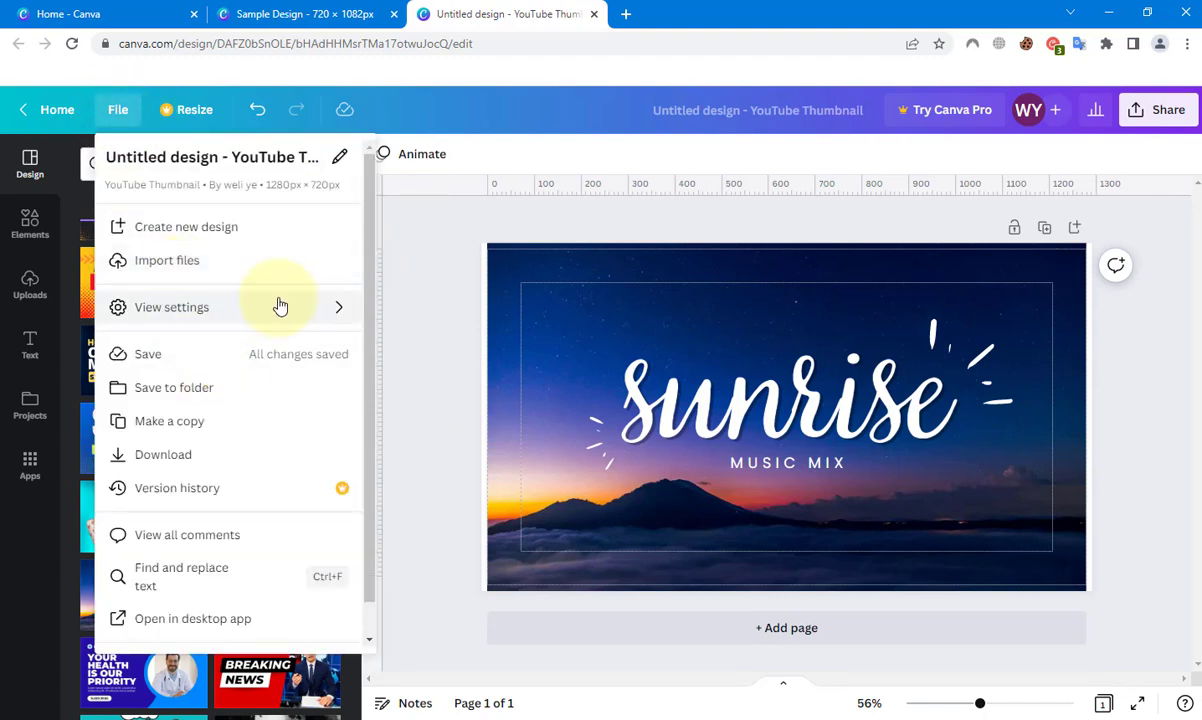
pyautogui.moveTo(276, 306)
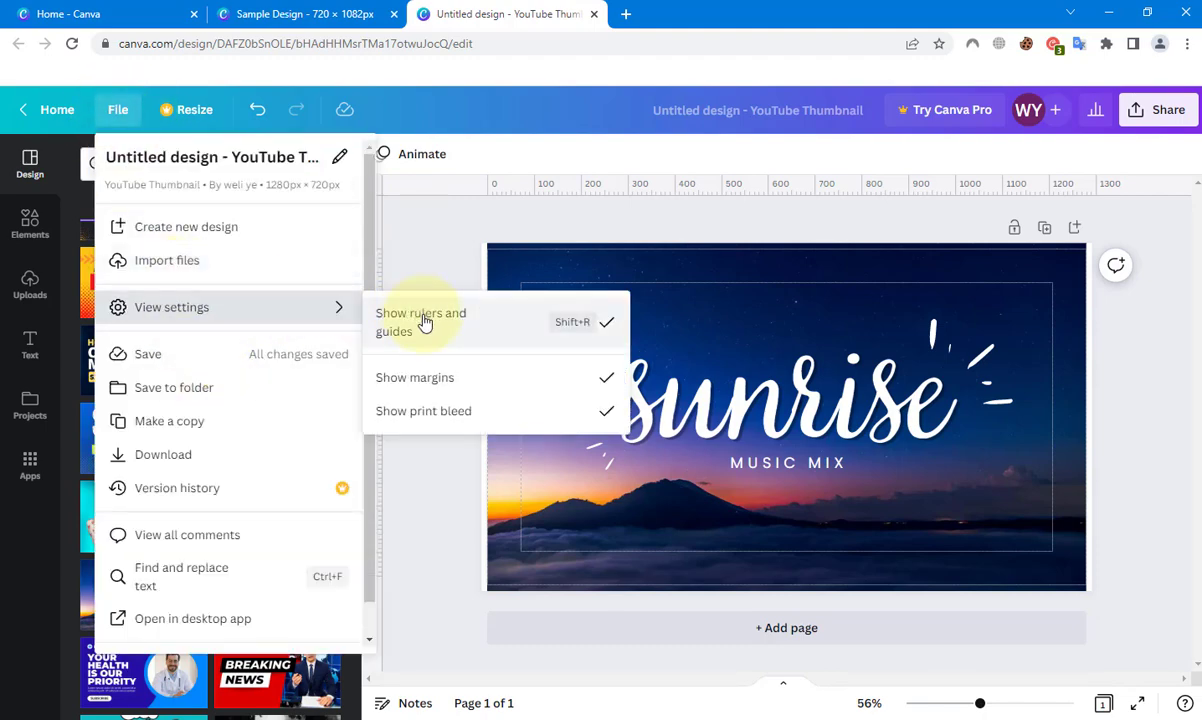
pyautogui.click(423, 318)
# Turn off the margins and the print bleed in the view settings of the sunrise thumbnail design.
pyautogui.click(118, 110)
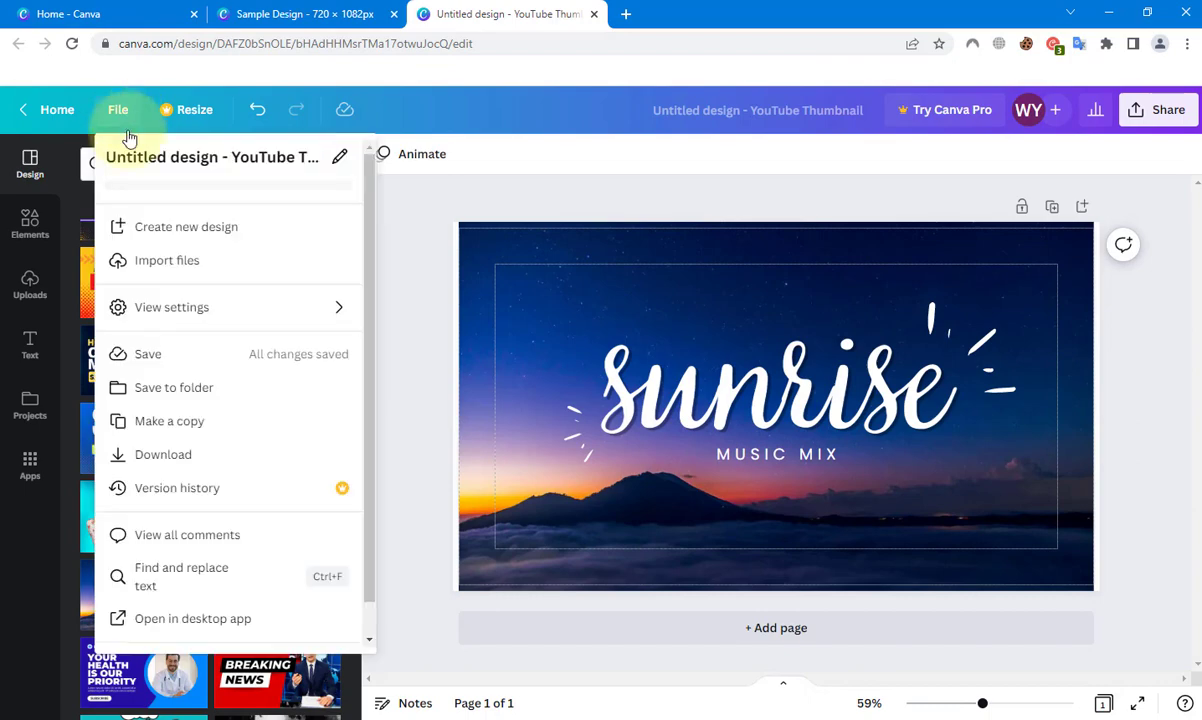
pyautogui.moveTo(236, 312)
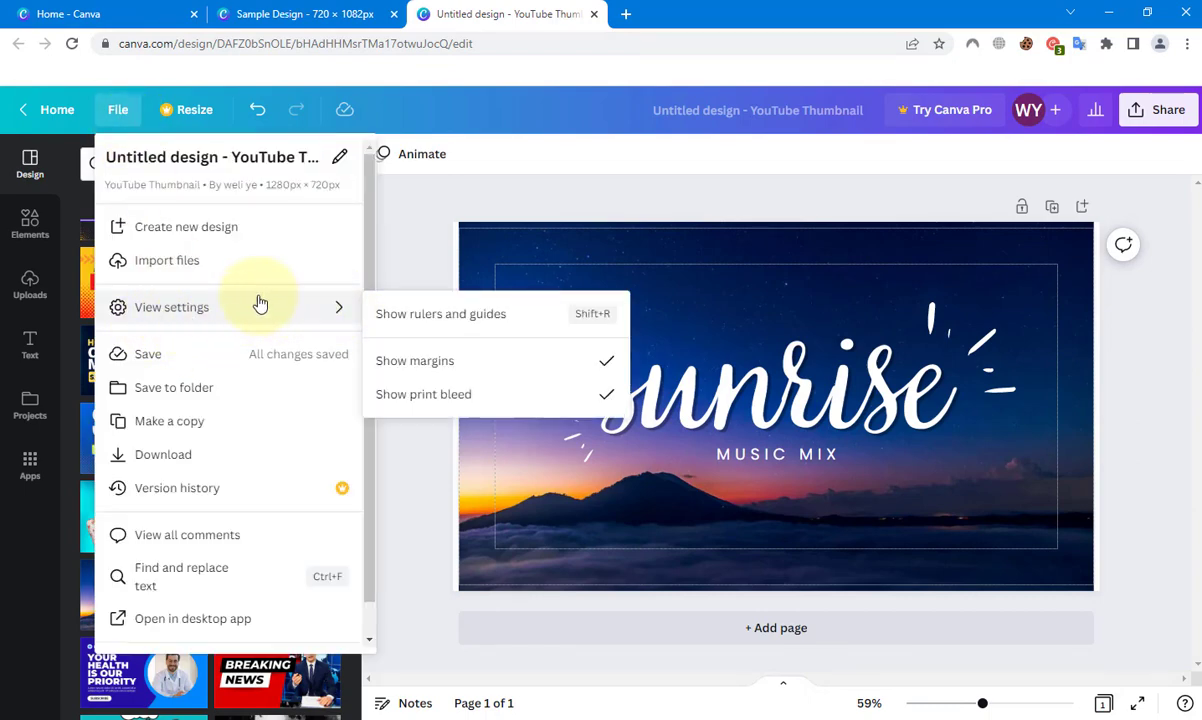
pyautogui.click(450, 372)
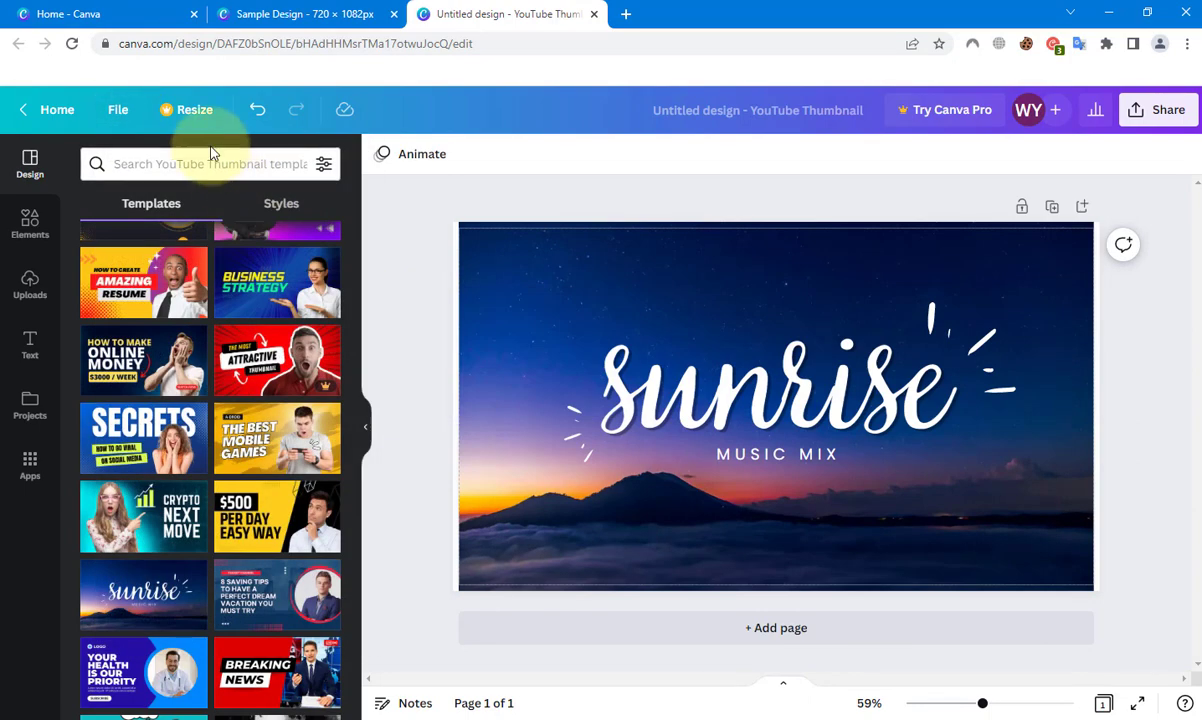
pyautogui.click(120, 110)
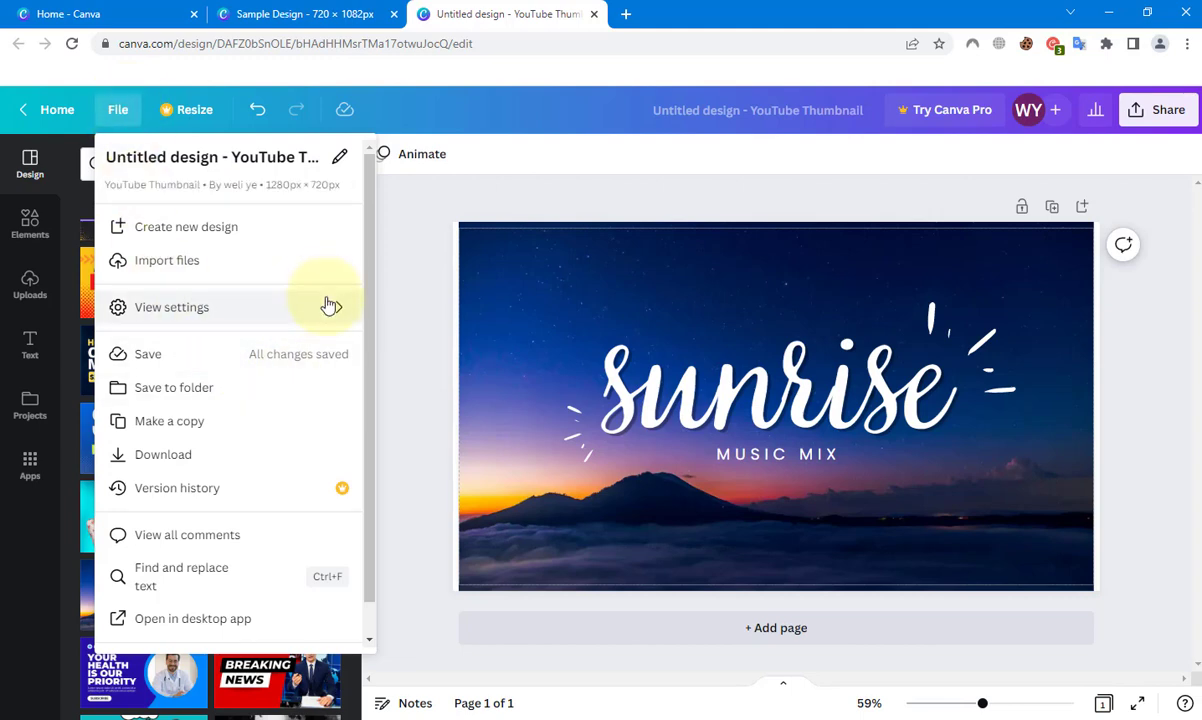
pyautogui.moveTo(330, 304)
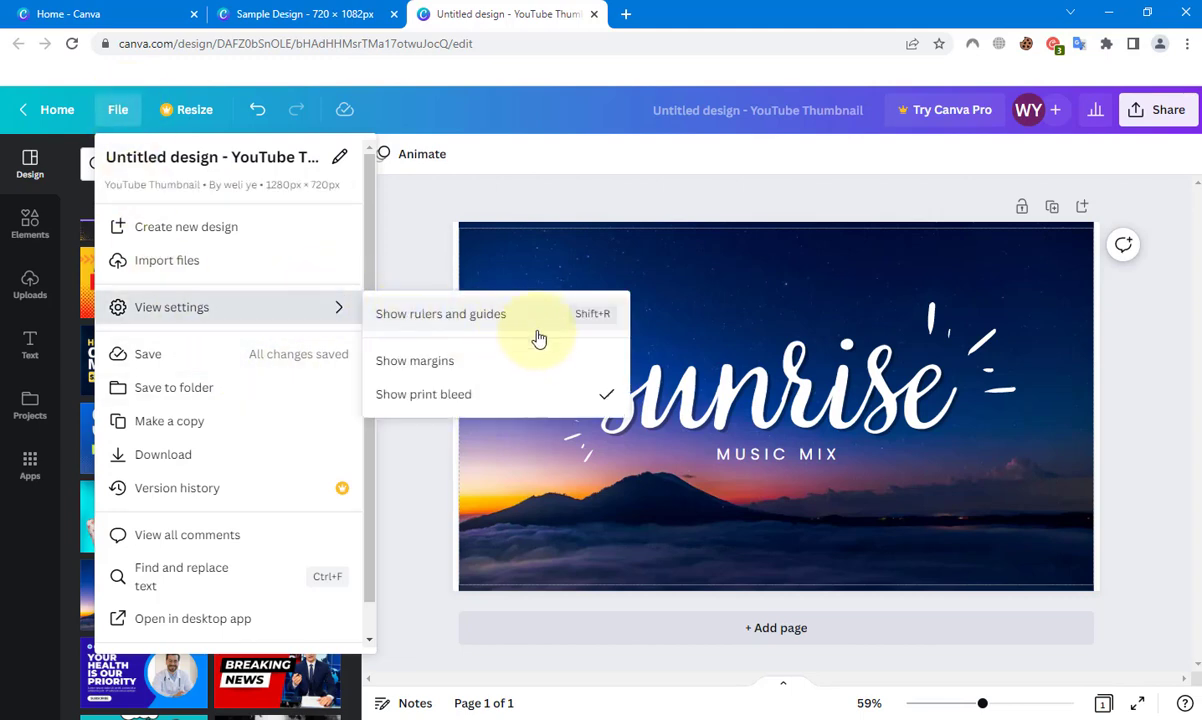
pyautogui.click(475, 400)
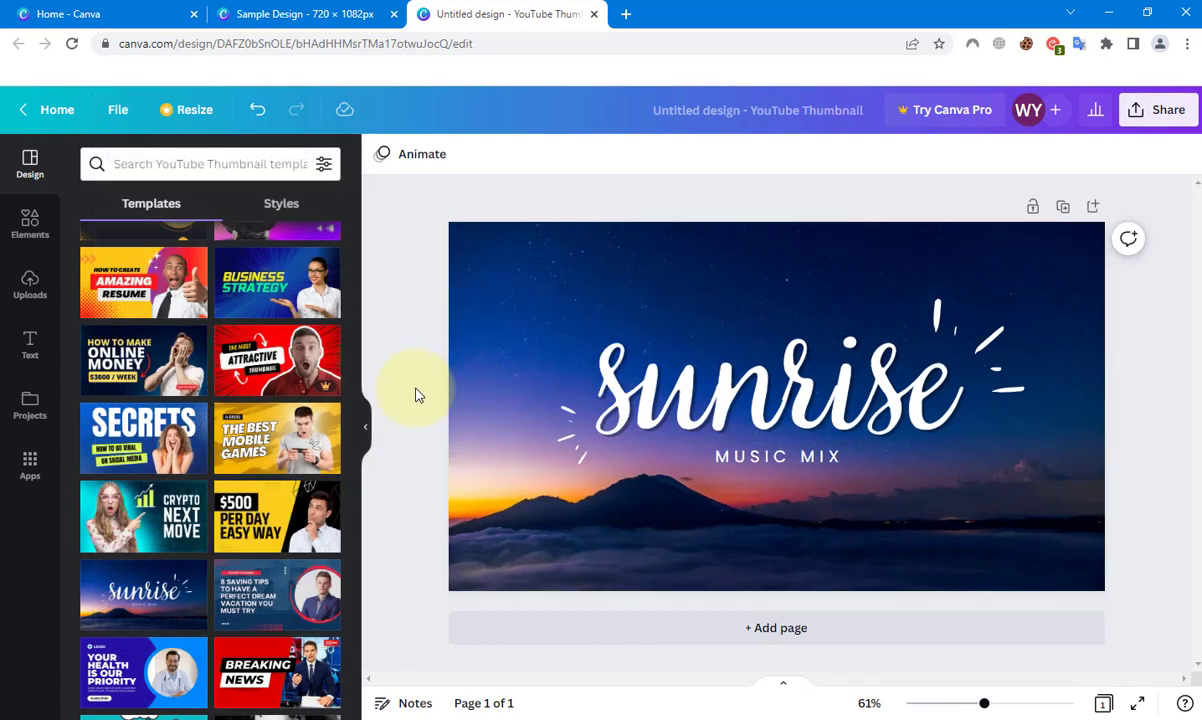
pyautogui.click(295, 13)
pyautogui.click(118, 109)
pyautogui.click(118, 109)
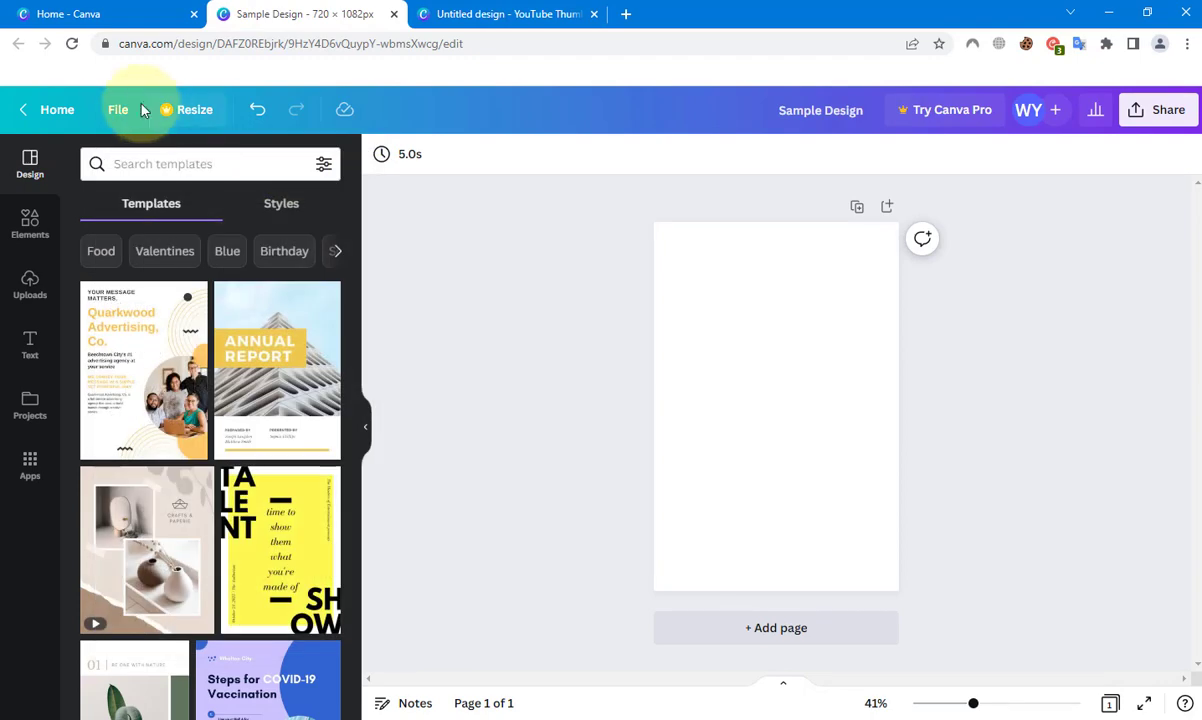
pyautogui.click(120, 109)
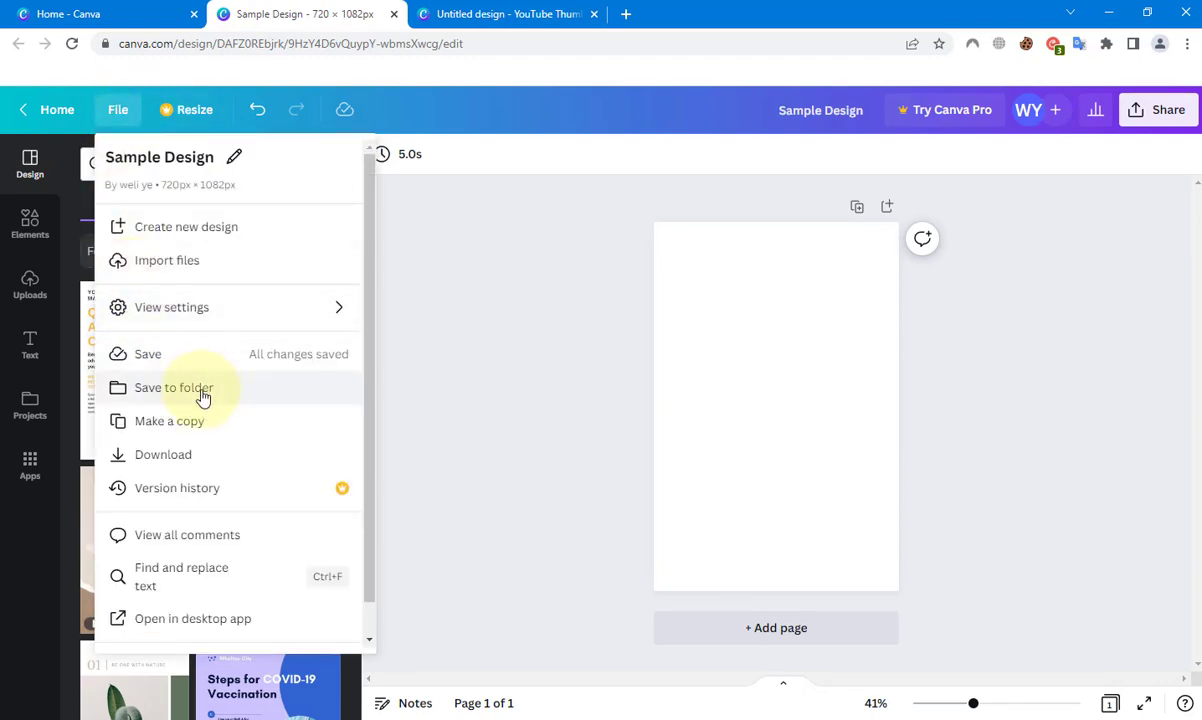
pyautogui.click(466, 14)
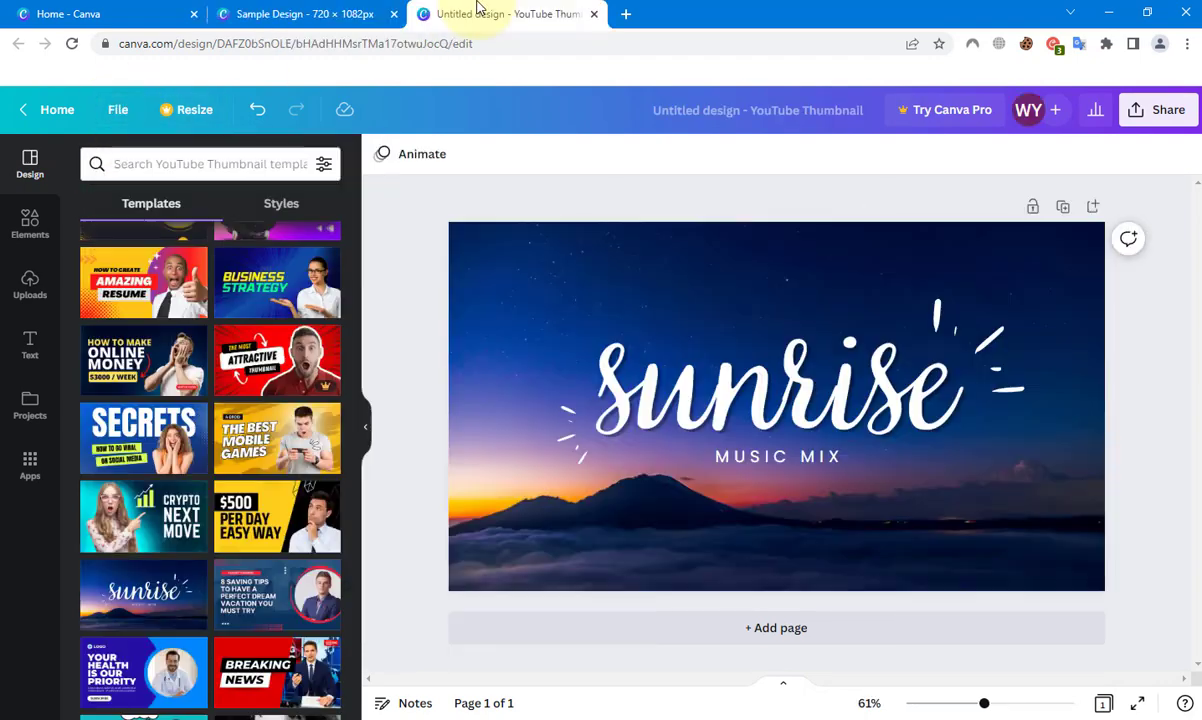
# Save the sunrise thumbnail design and look at the folder choices for storing it.
pyautogui.click(118, 109)
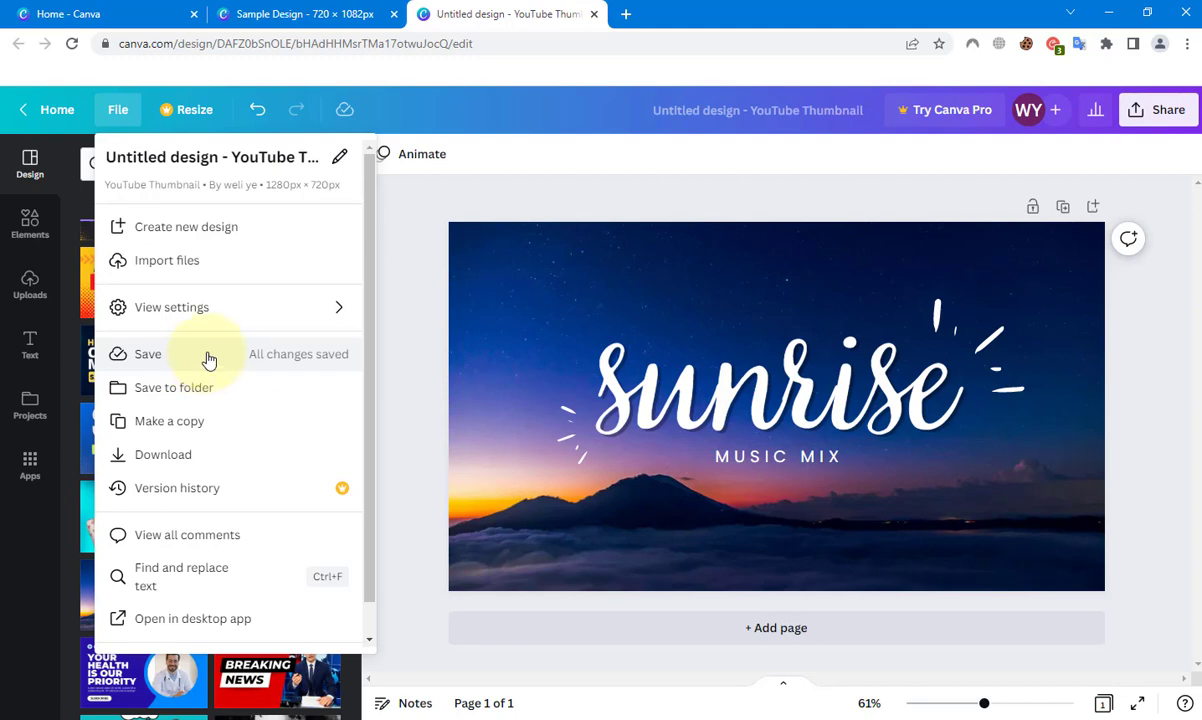
pyautogui.click(209, 359)
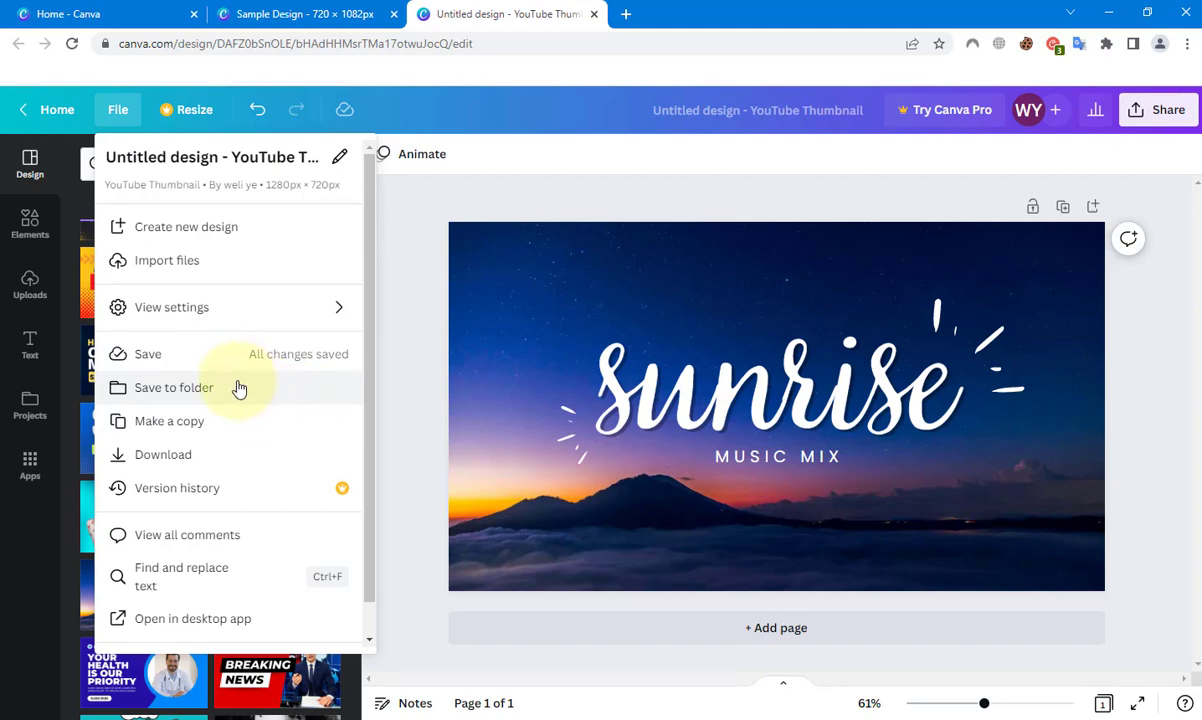
pyautogui.click(183, 391)
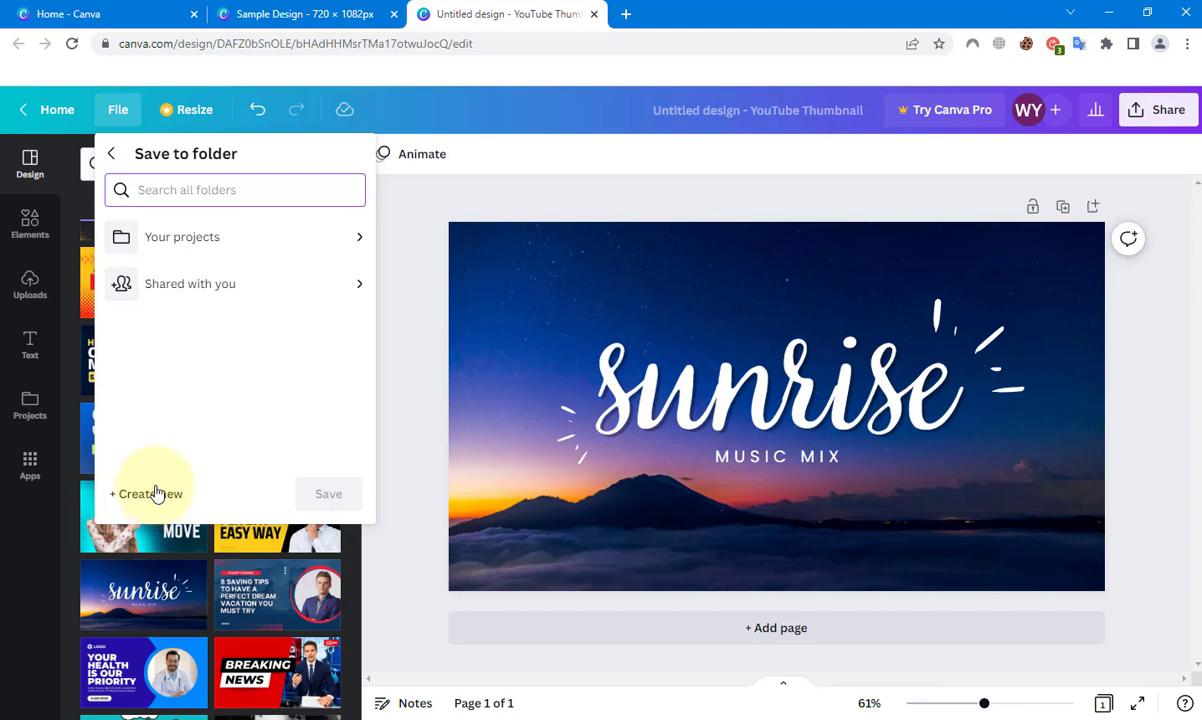
pyautogui.click(111, 154)
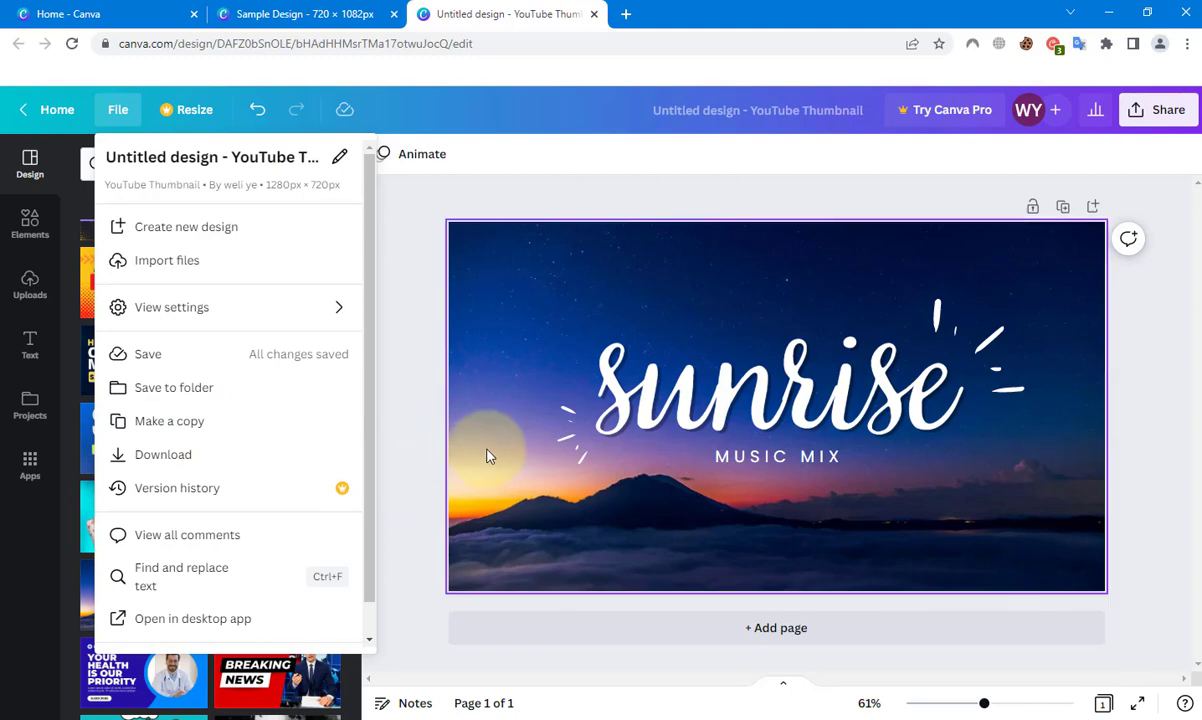
# Make a copy of the sunrise thumbnail design and view the copy's download options without downloading it.
pyautogui.click(234, 430)
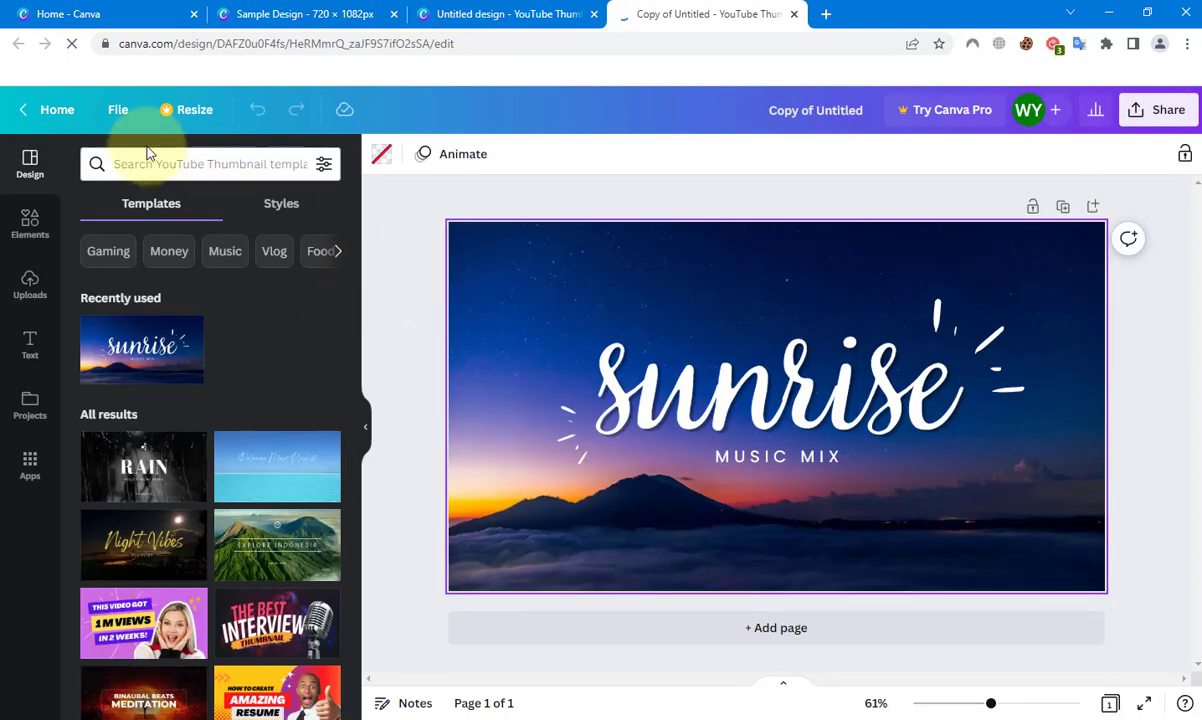
pyautogui.click(118, 110)
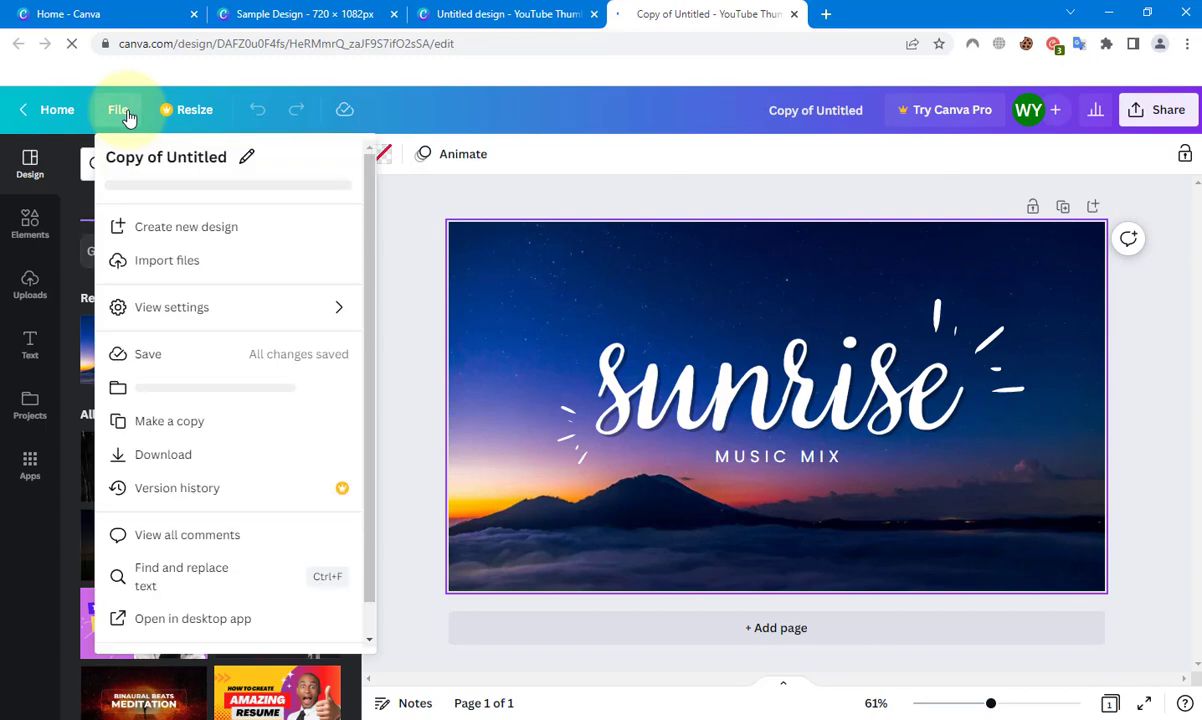
pyautogui.click(160, 455)
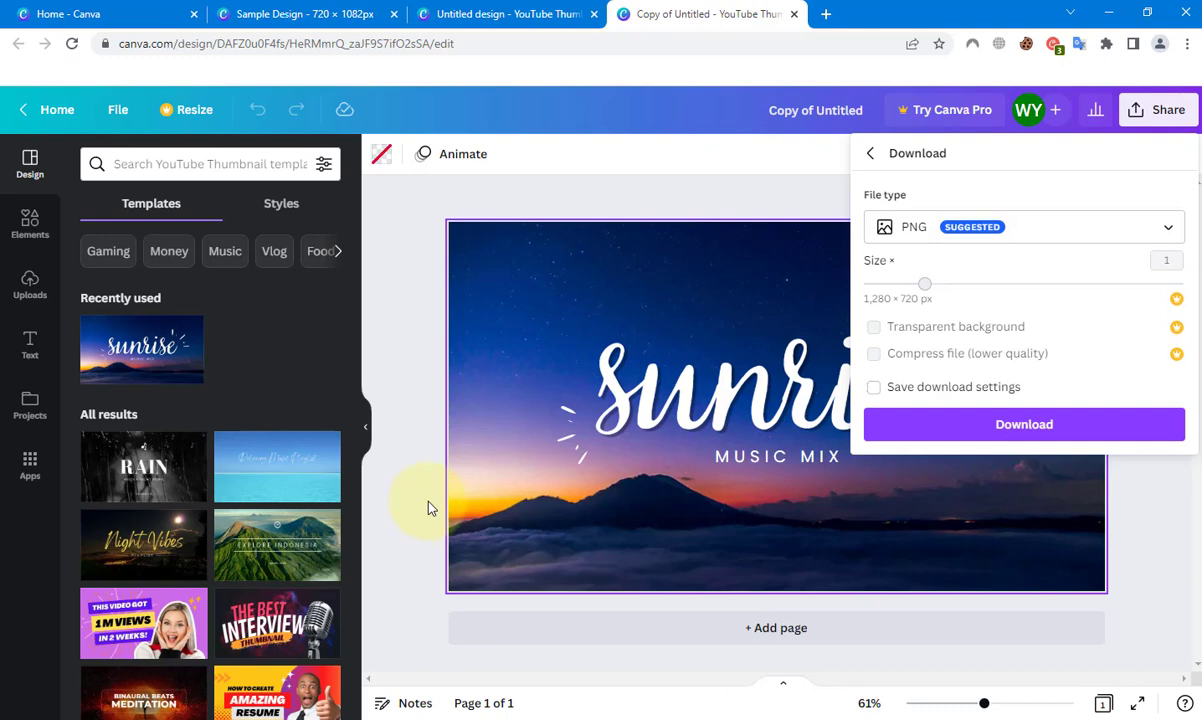
pyautogui.click(440, 477)
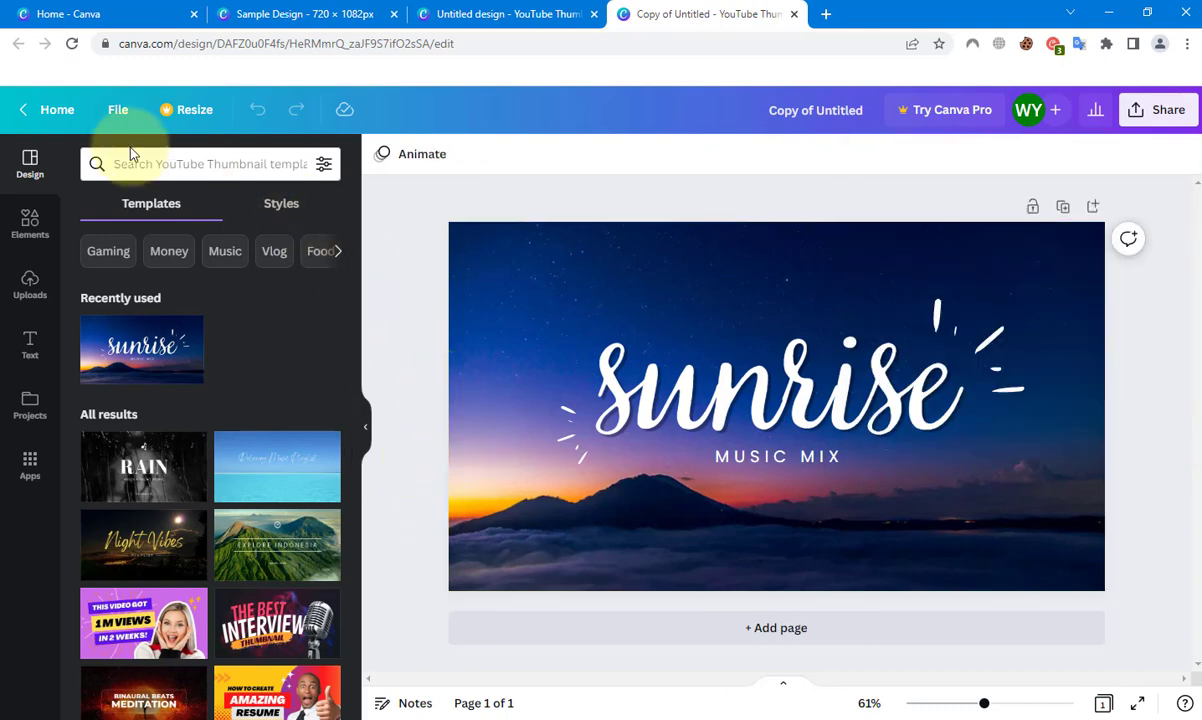
# View all comments on the copied thumbnail design.
pyautogui.click(118, 109)
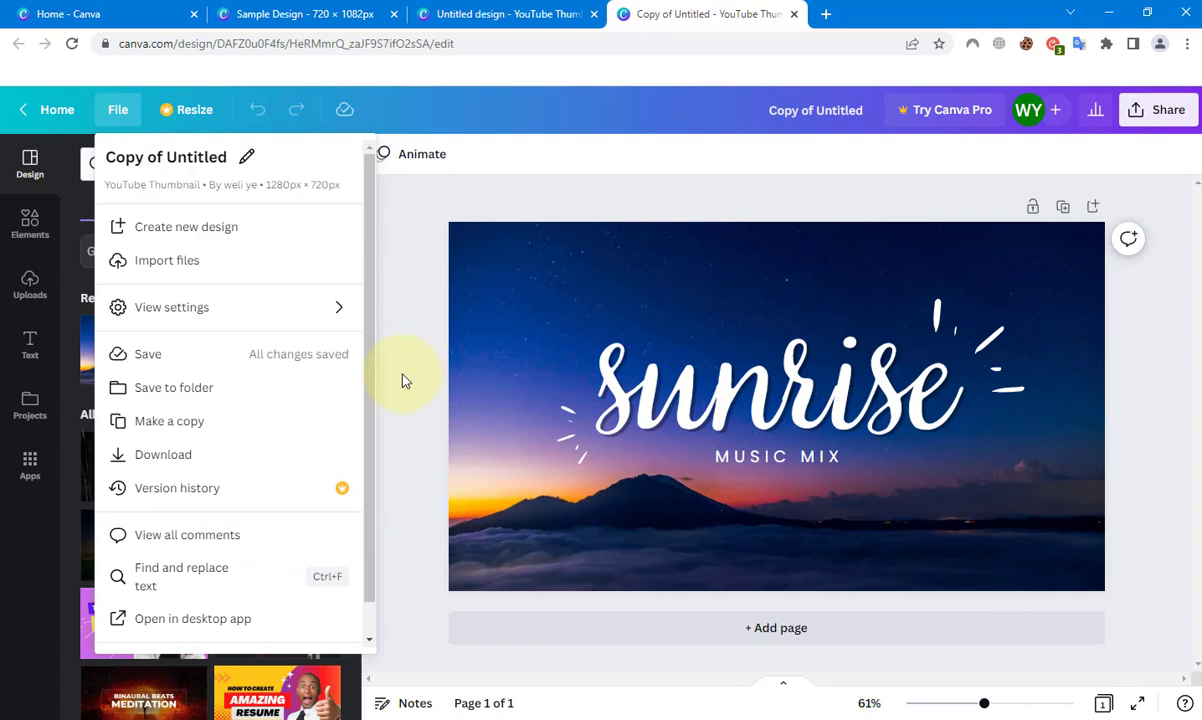
pyautogui.click(196, 537)
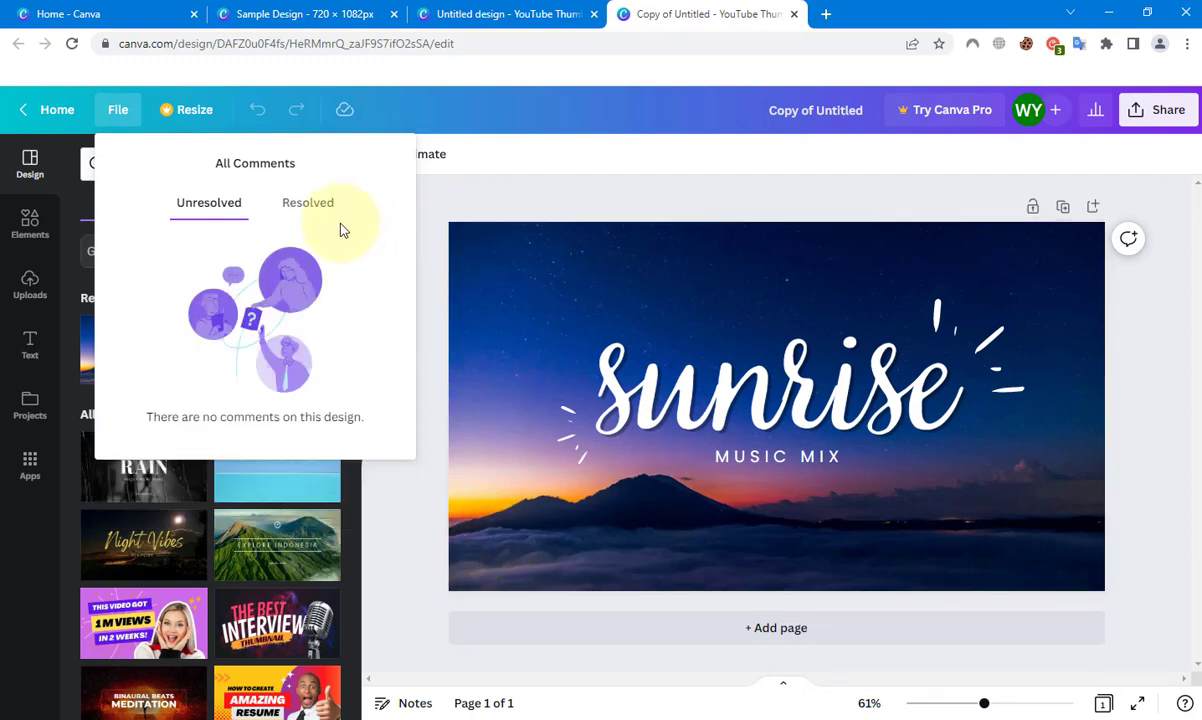
pyautogui.click(915, 204)
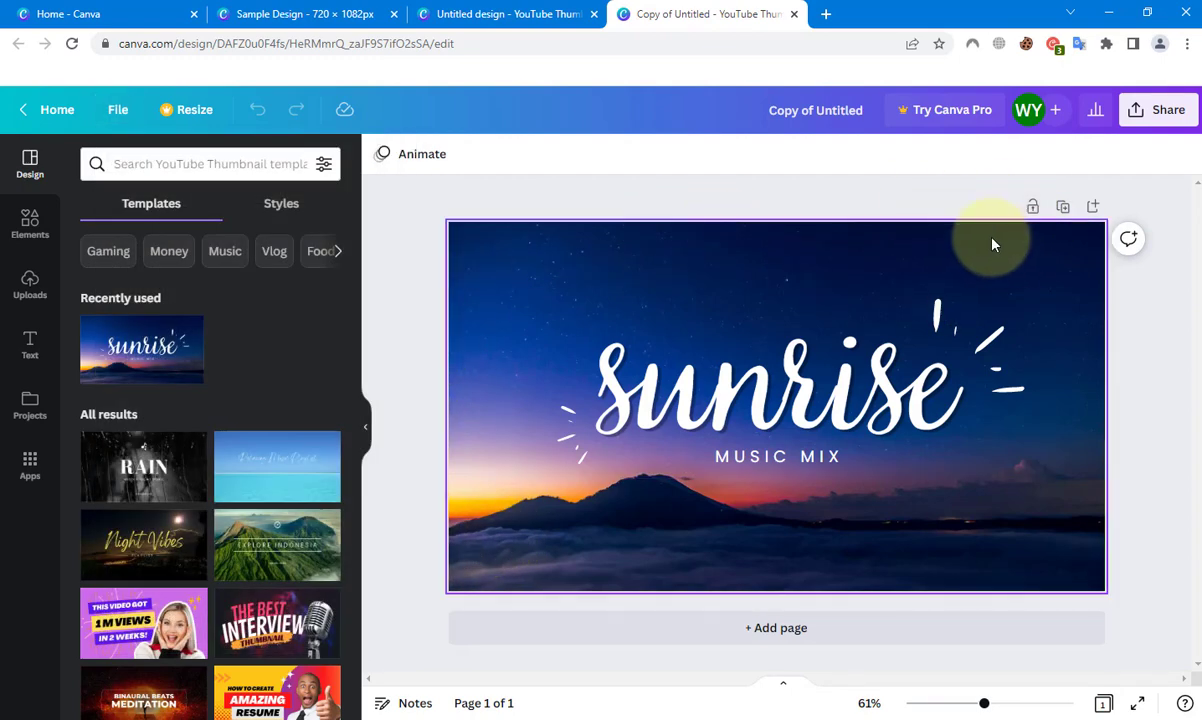
# Add the comment "change this text colour" to the "sunrise" title text of the copied design.
pyautogui.click(838, 410)
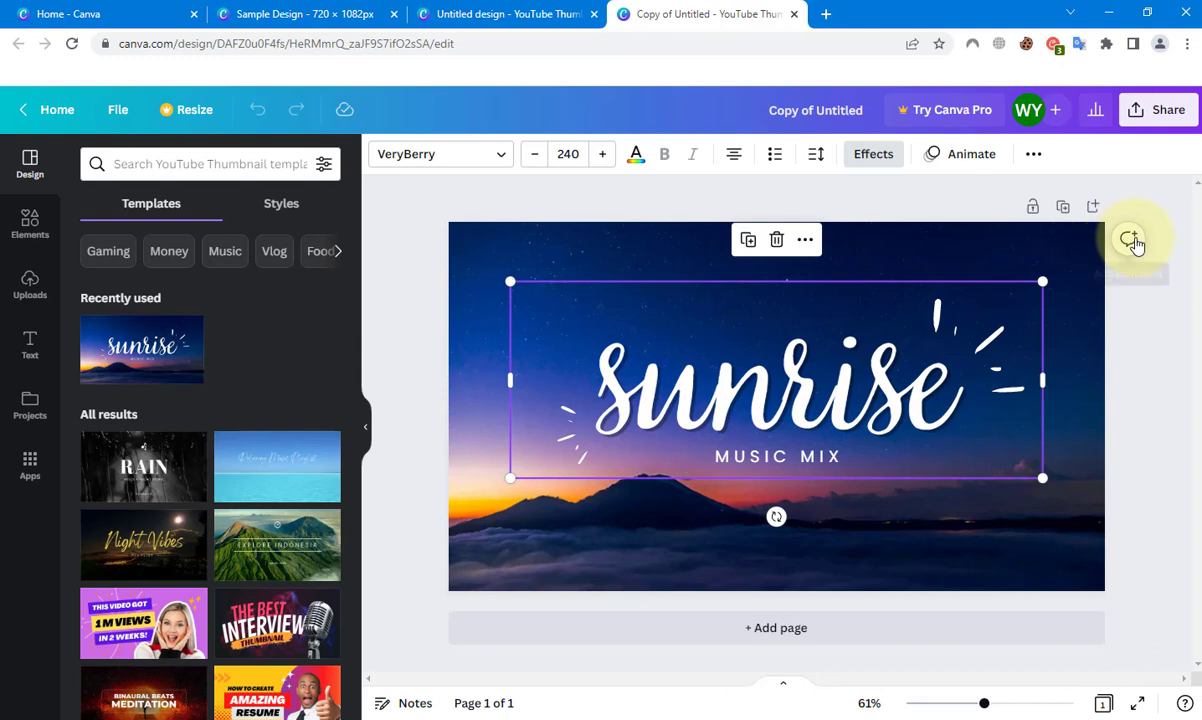
pyautogui.click(1129, 241)
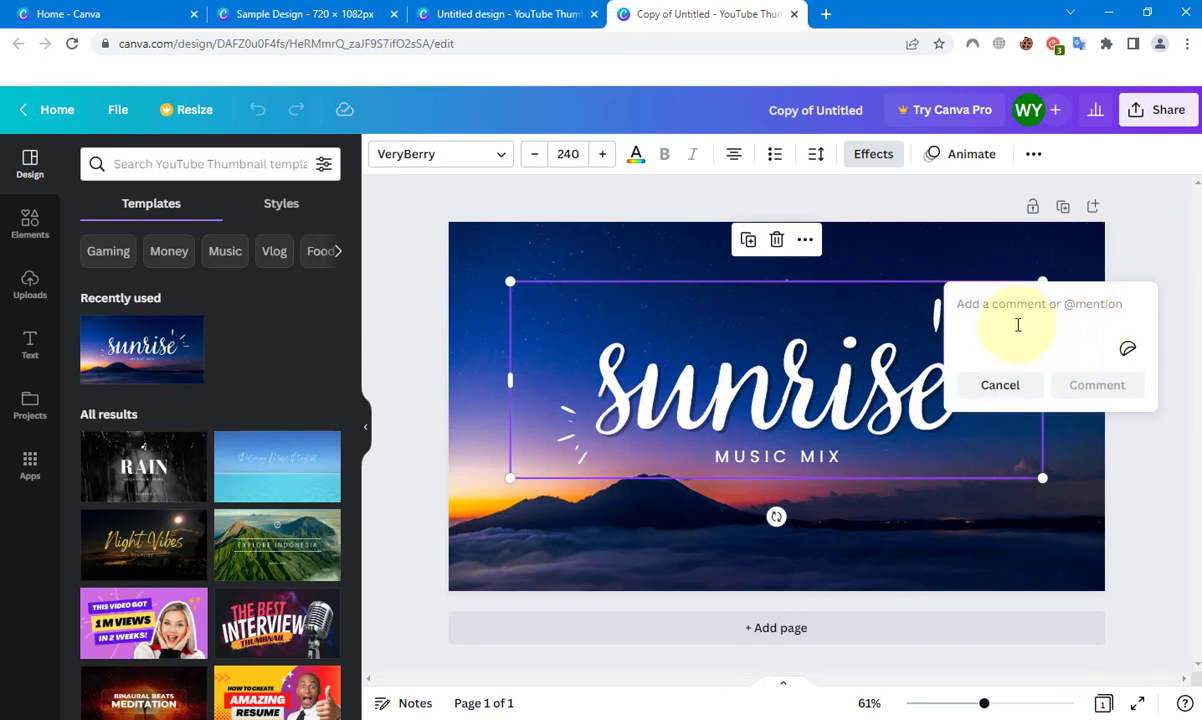
pyautogui.write('change')
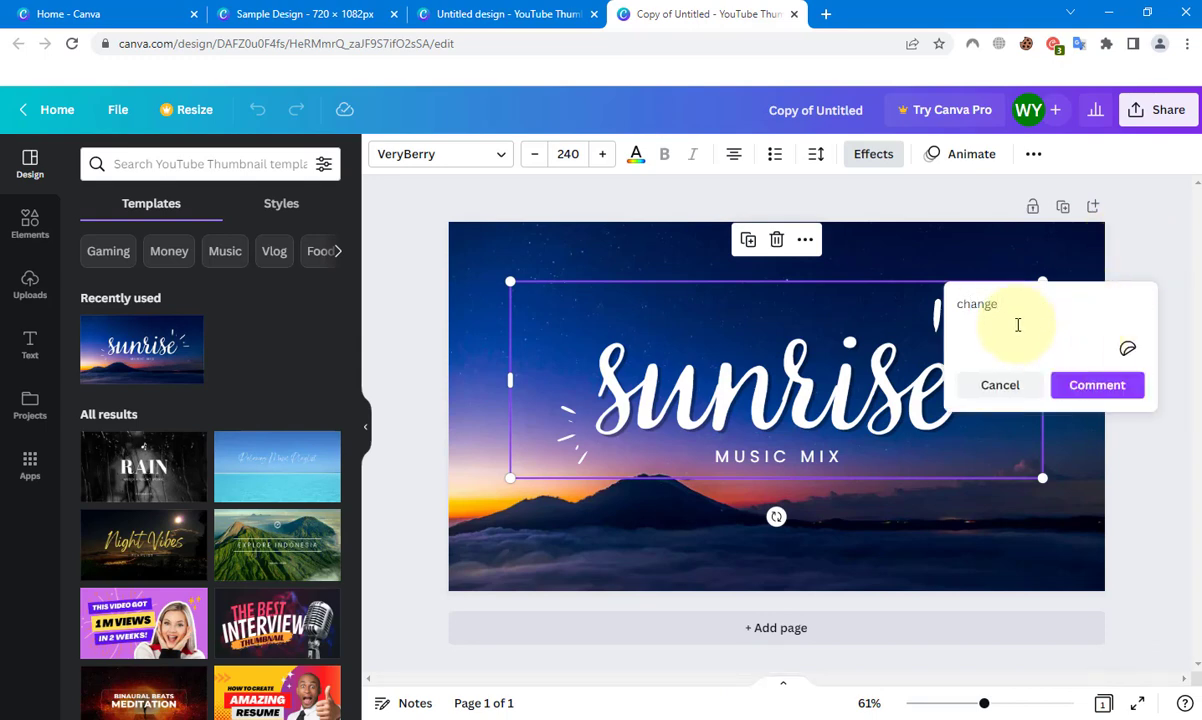
pyautogui.write(' this text colour')
pyautogui.click(1100, 392)
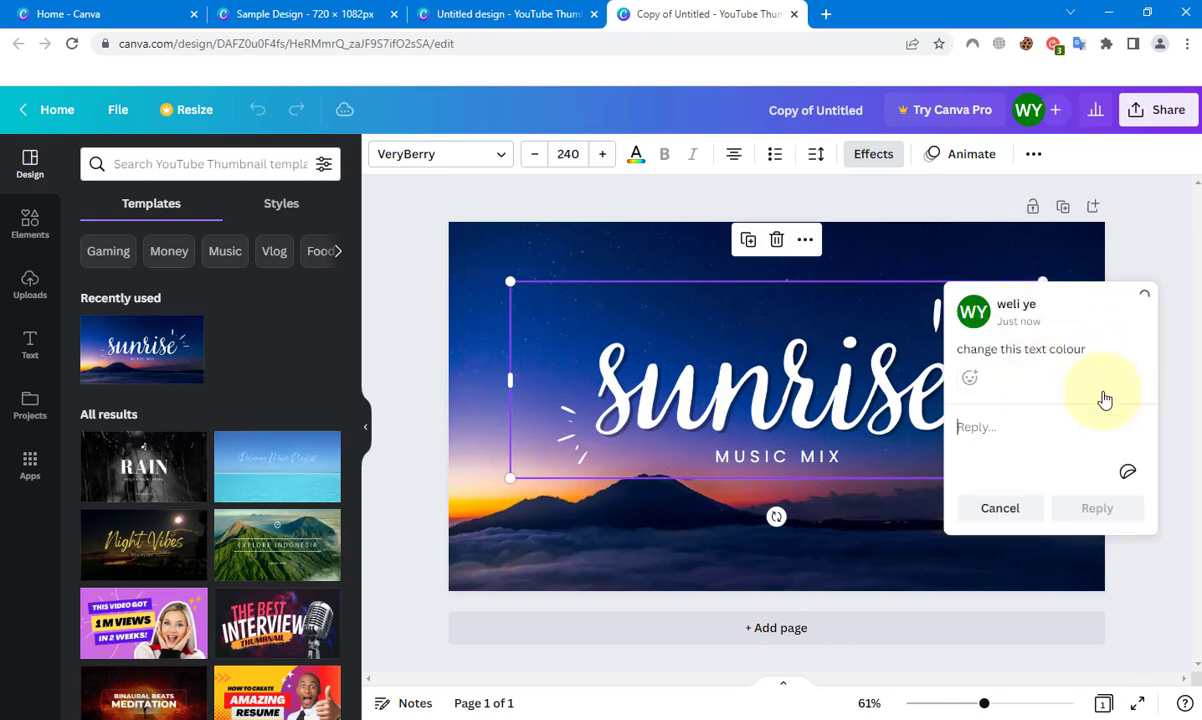
pyautogui.click(948, 399)
pyautogui.click(1172, 549)
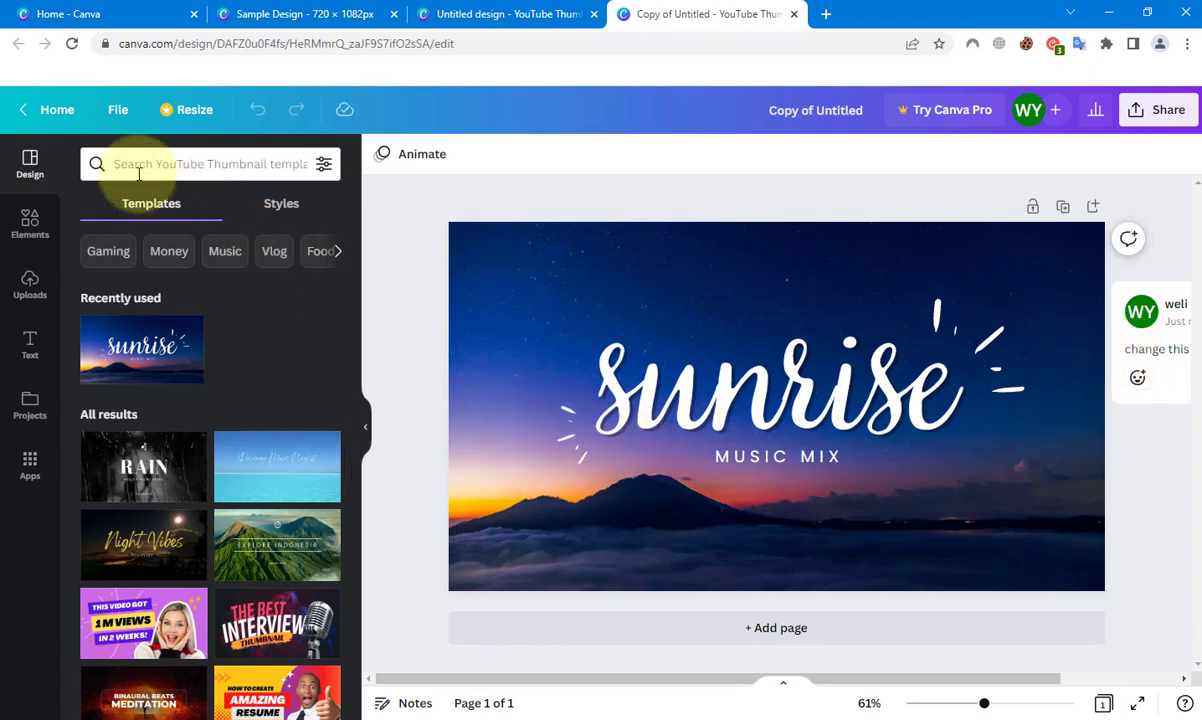
# Find the word "music" in the thumbnail's text and replace it with "video".
pyautogui.click(118, 112)
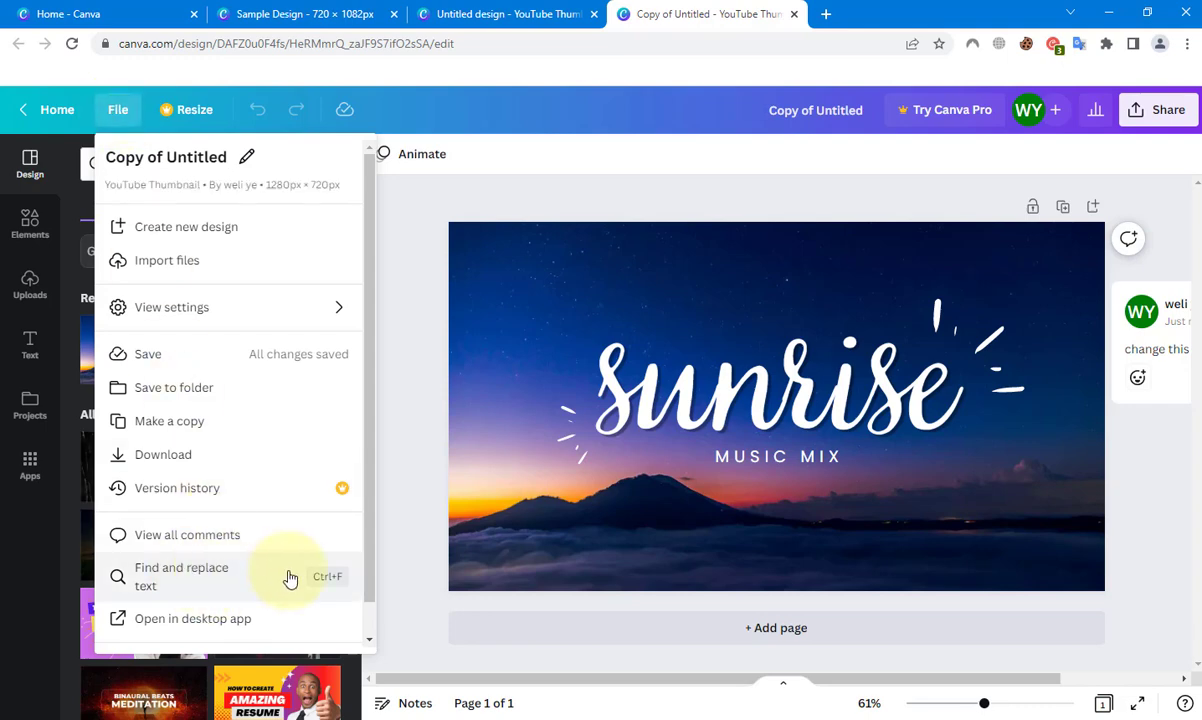
pyautogui.click(401, 552)
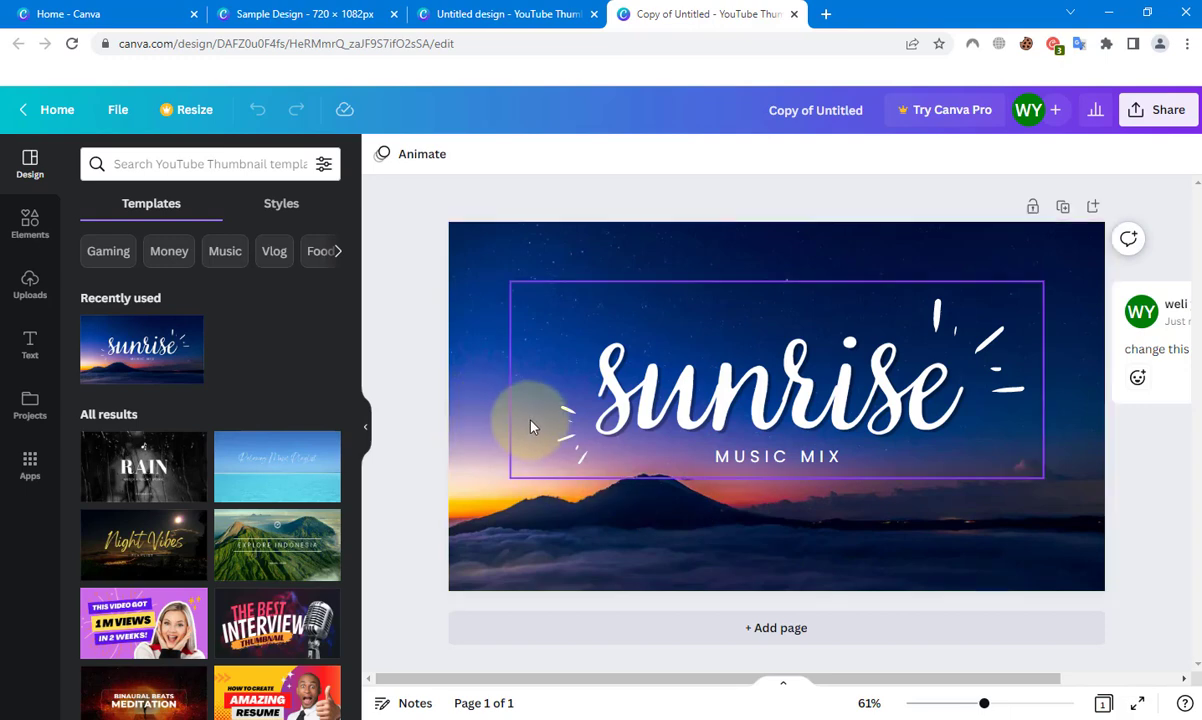
pyautogui.click(110, 111)
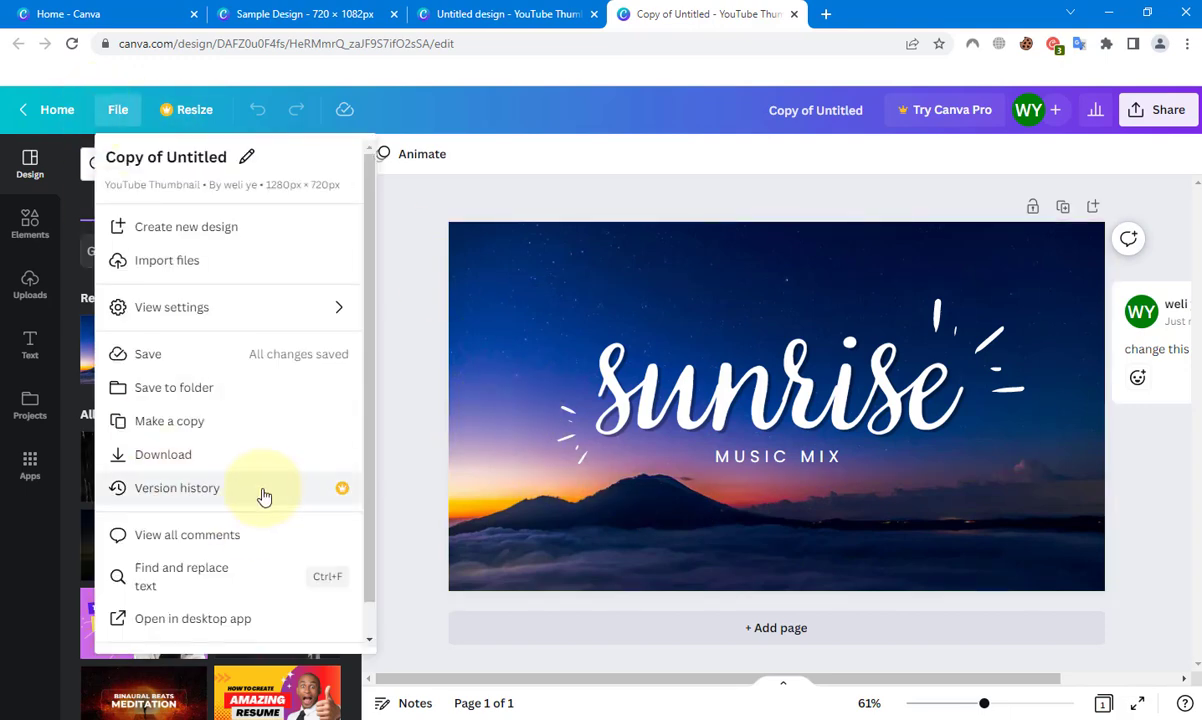
pyautogui.click(254, 577)
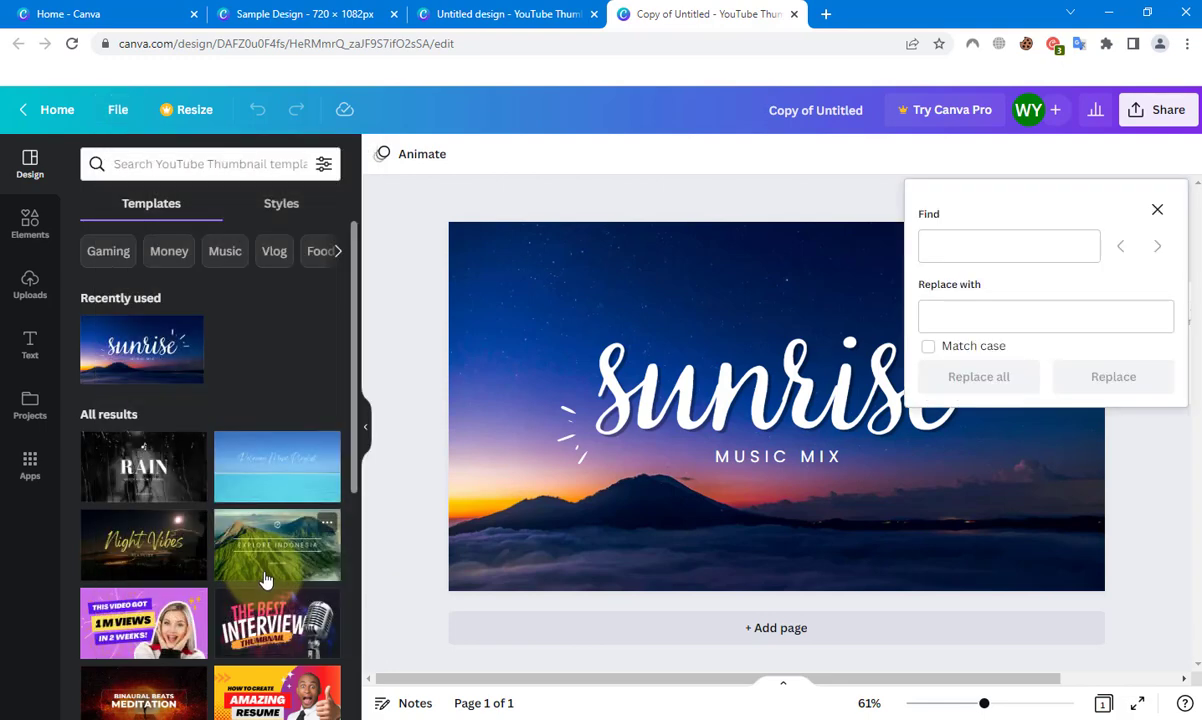
pyautogui.click(971, 248)
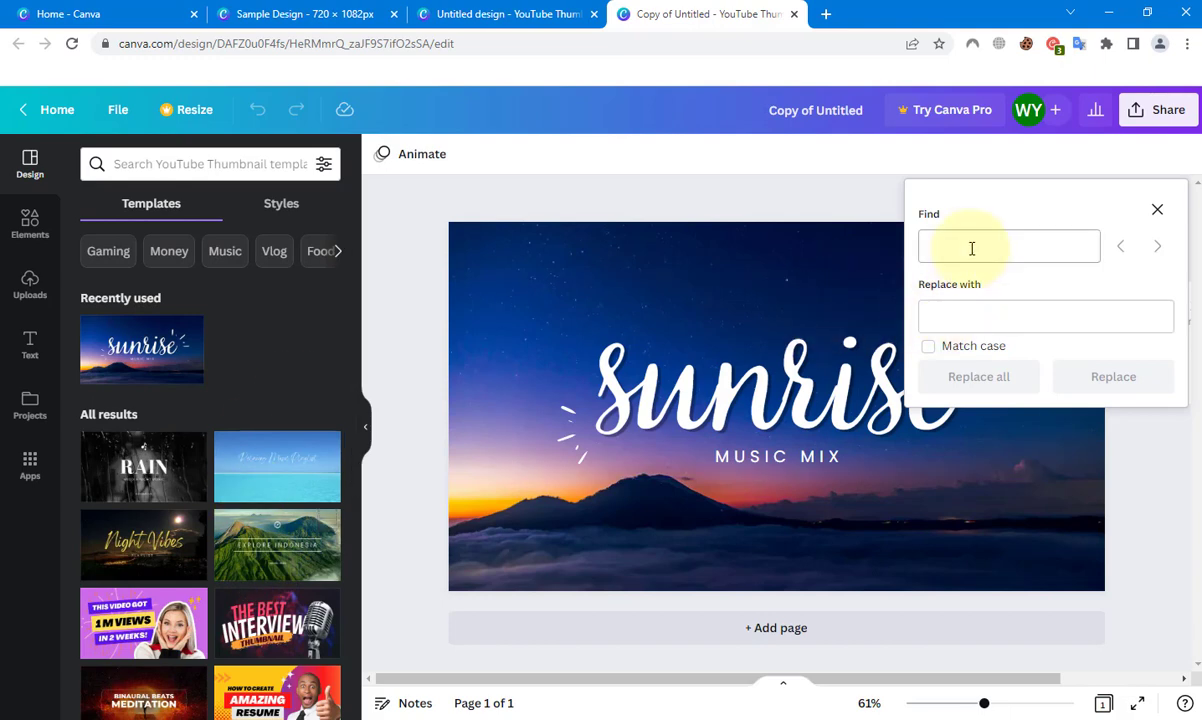
pyautogui.click(971, 248)
pyautogui.write('music')
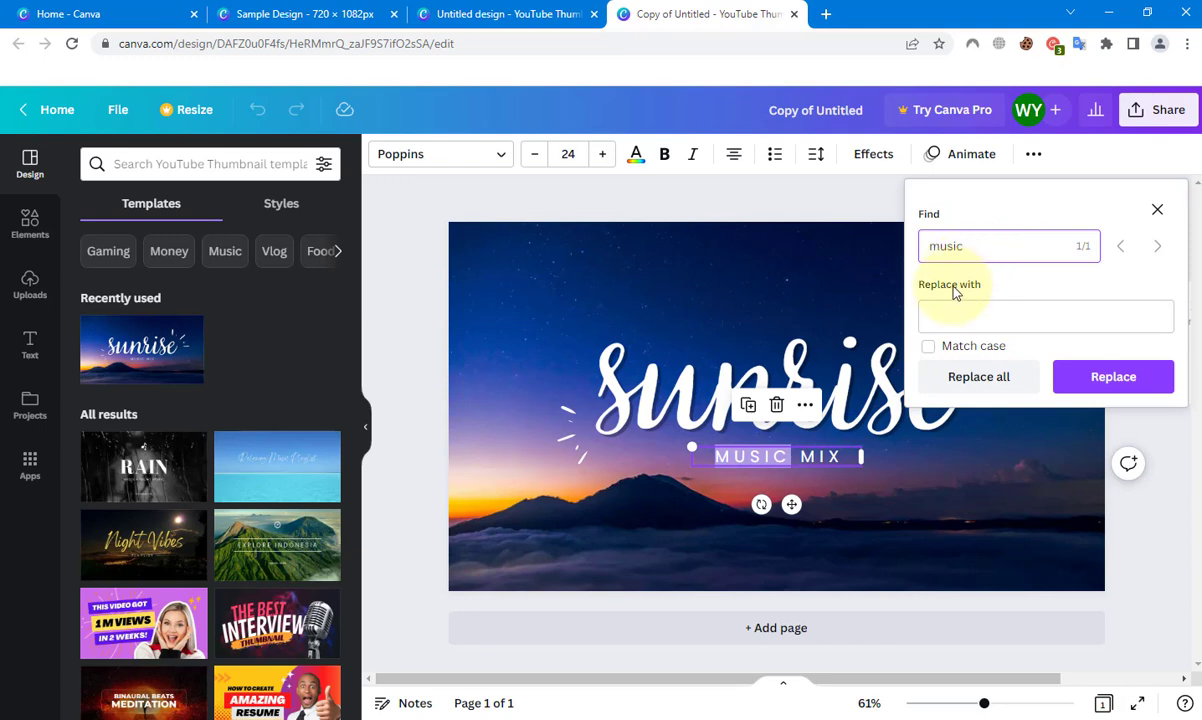
pyautogui.click(960, 320)
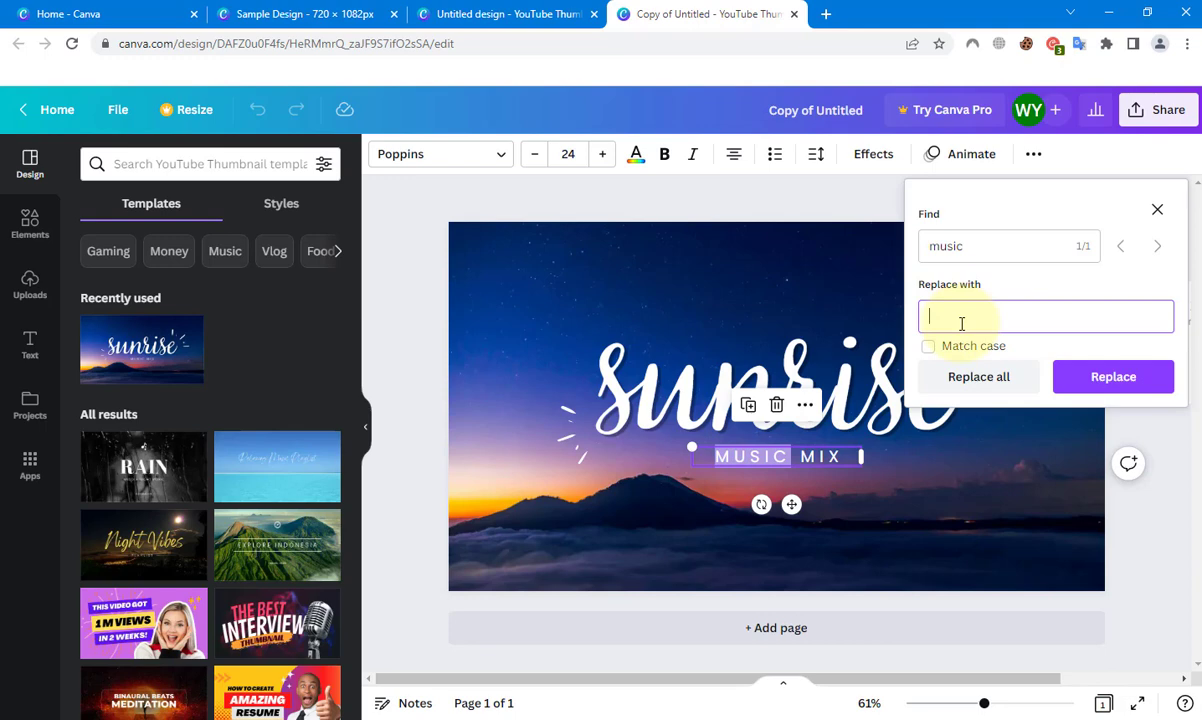
pyautogui.write('video')
pyautogui.click(1088, 385)
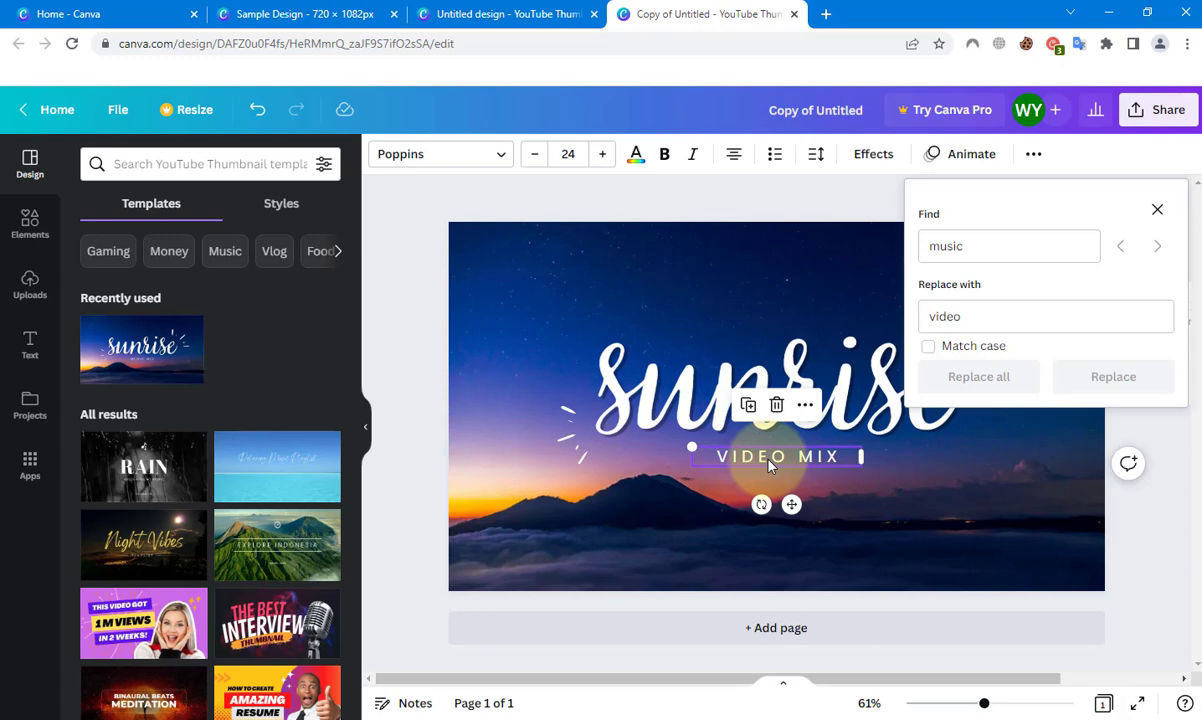
pyautogui.click(798, 200)
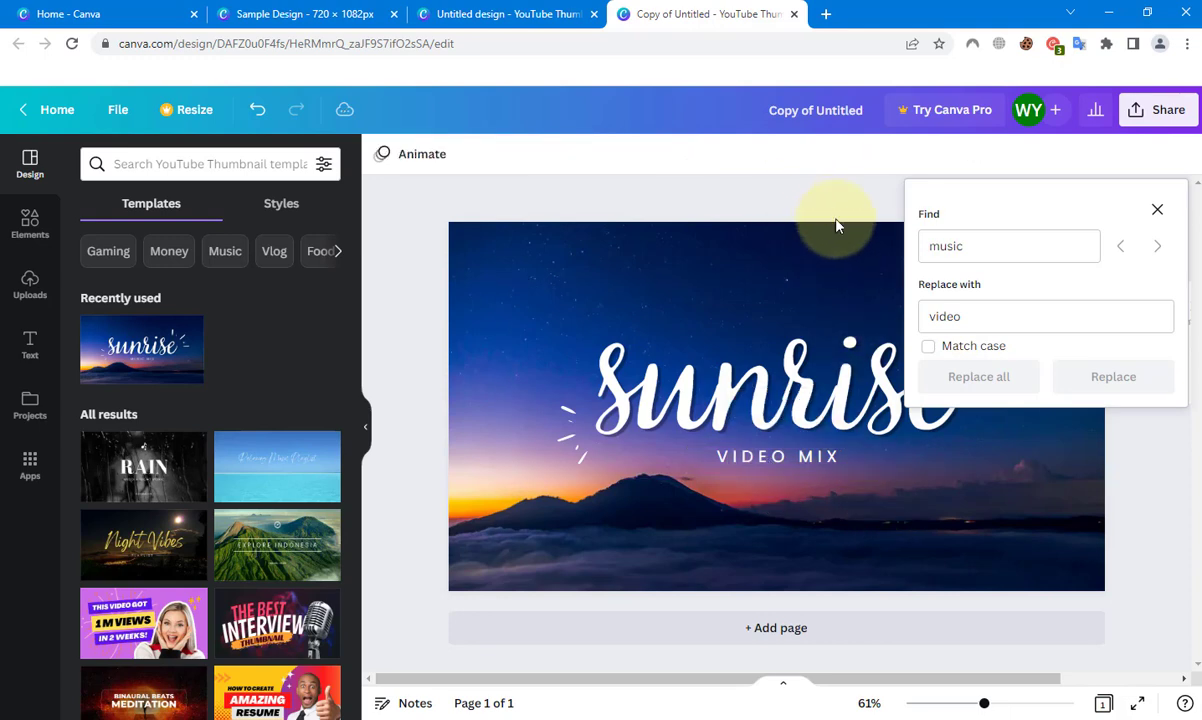
pyautogui.click(1156, 213)
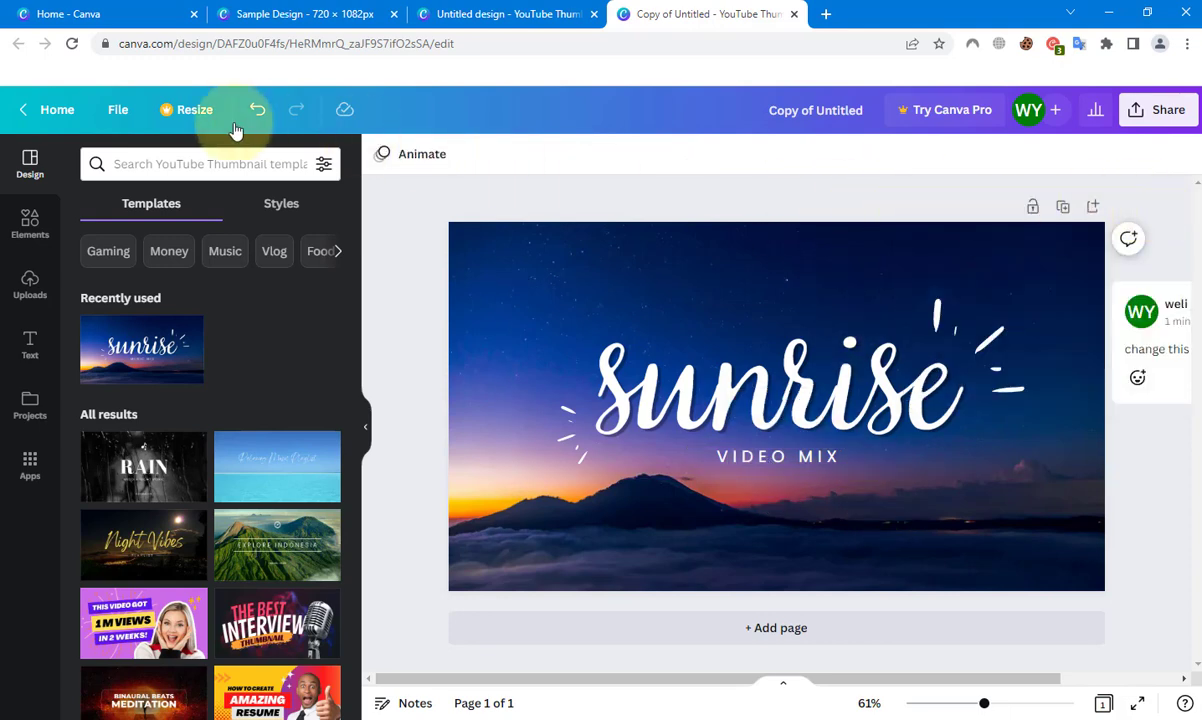
# Look through the file options and the available resize formats without resizing the design.
pyautogui.click(117, 112)
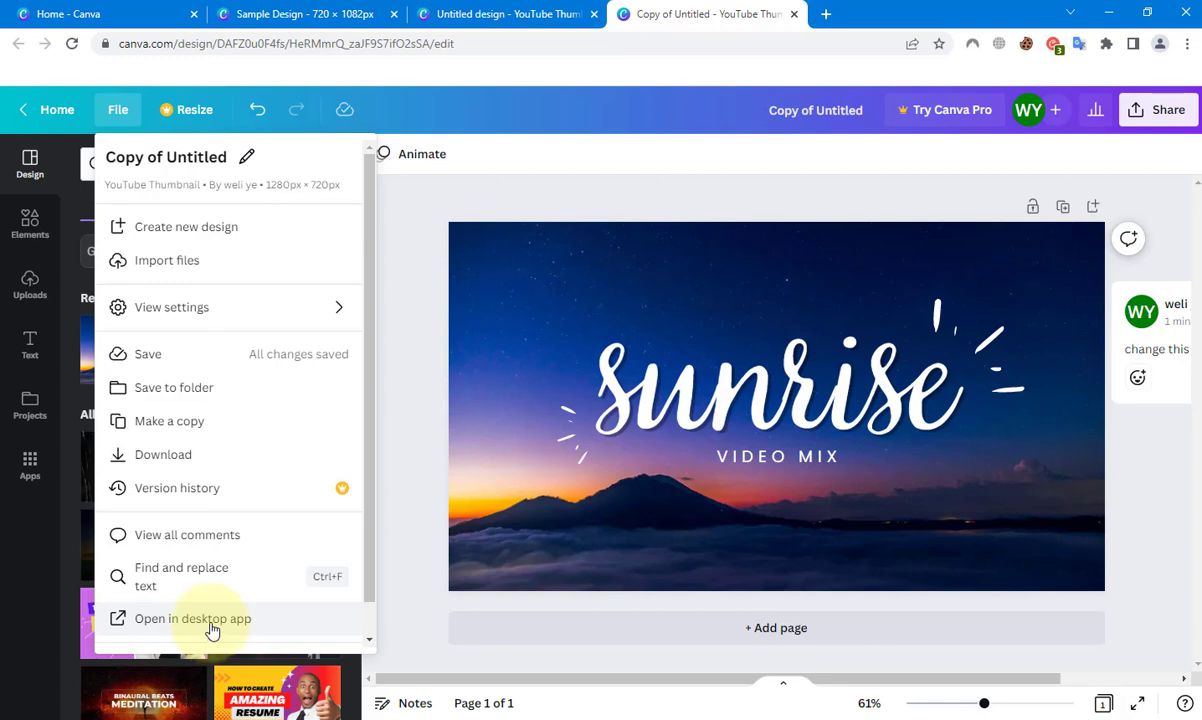
pyautogui.click(392, 173)
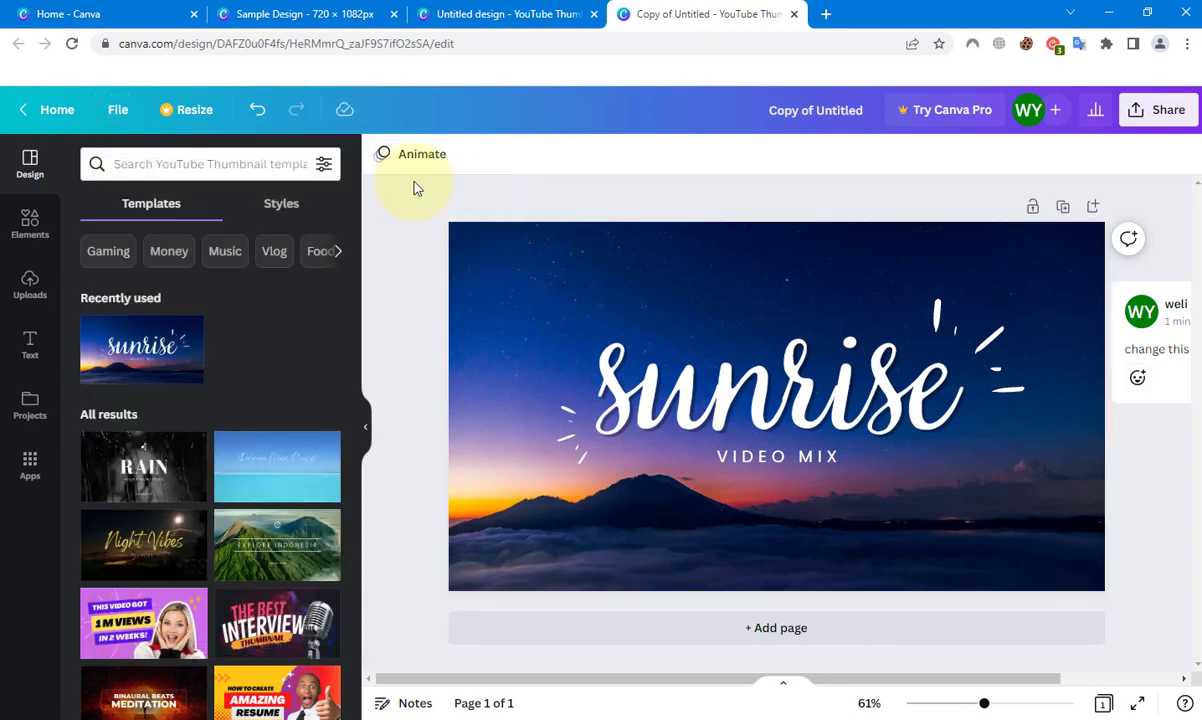
pyautogui.click(190, 121)
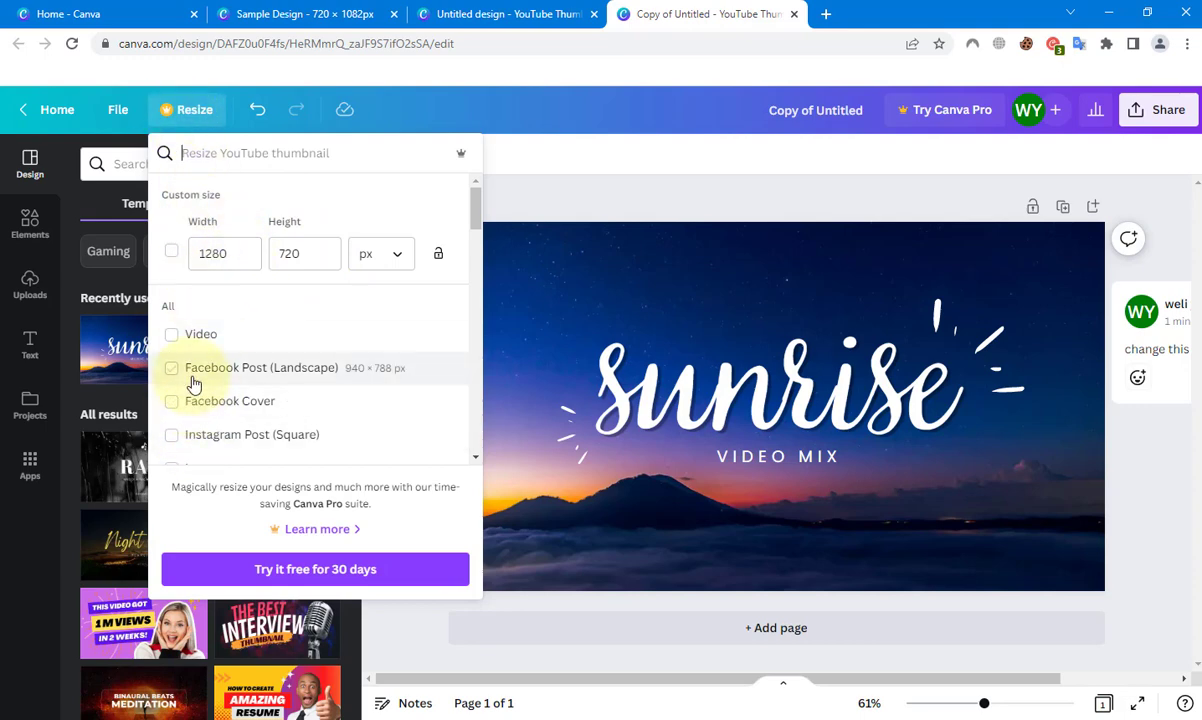
pyautogui.scroll(-3, 200, 385)
pyautogui.scroll(-5, 207, 395)
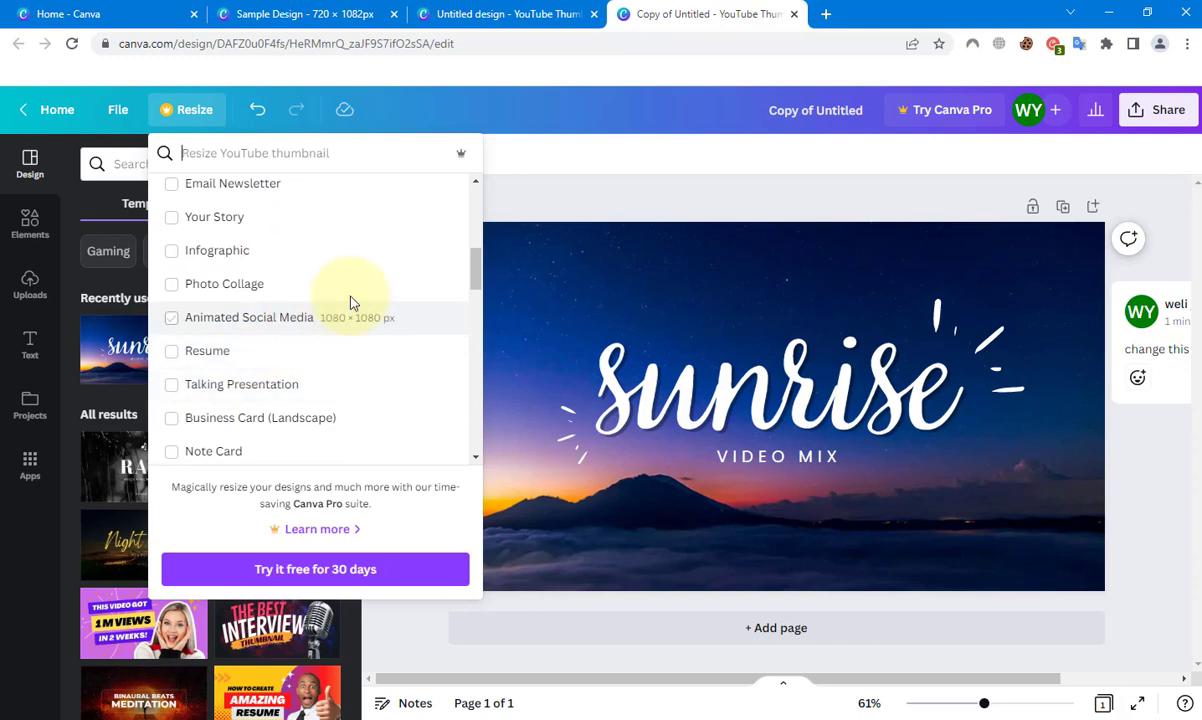
pyautogui.click(508, 199)
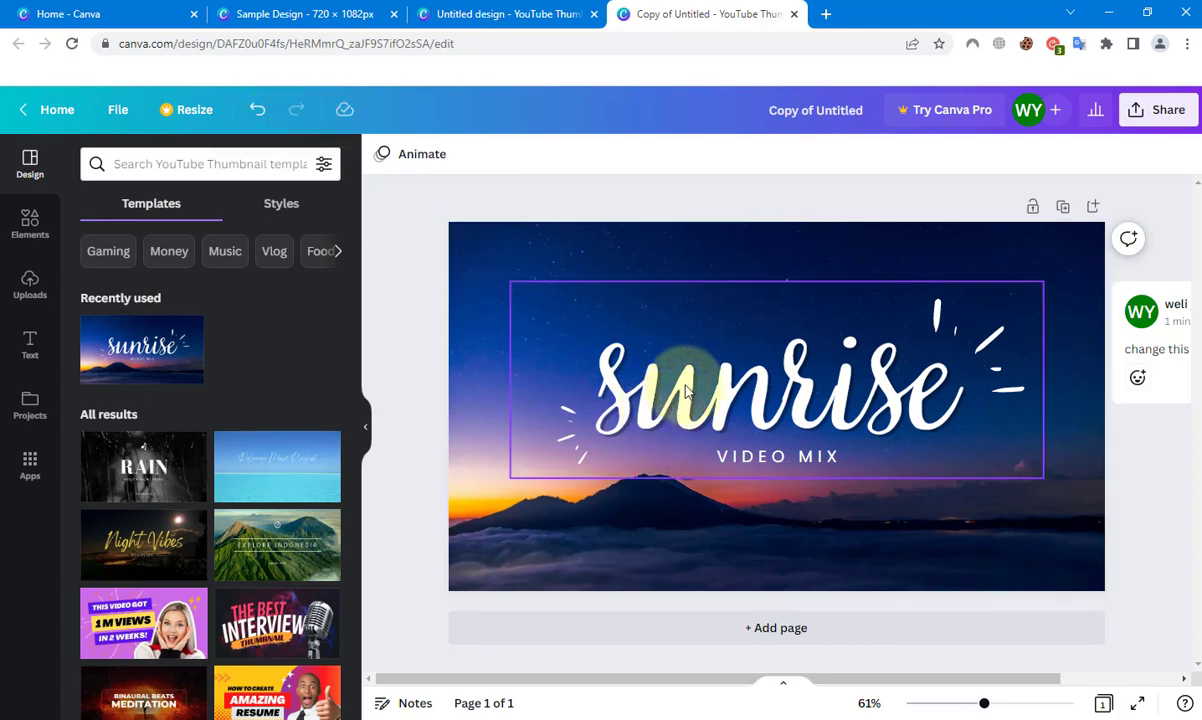
# Change the text colour of the "sunrise" title to the default bright red.
pyautogui.click(748, 403)
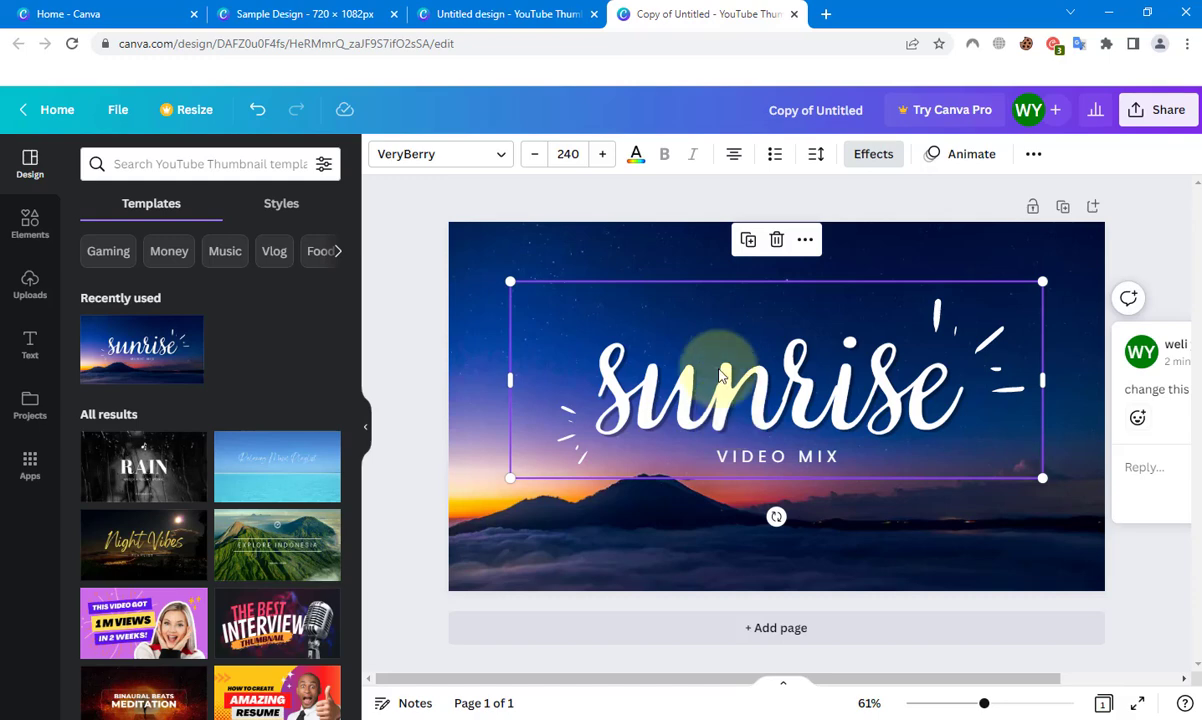
pyautogui.click(636, 153)
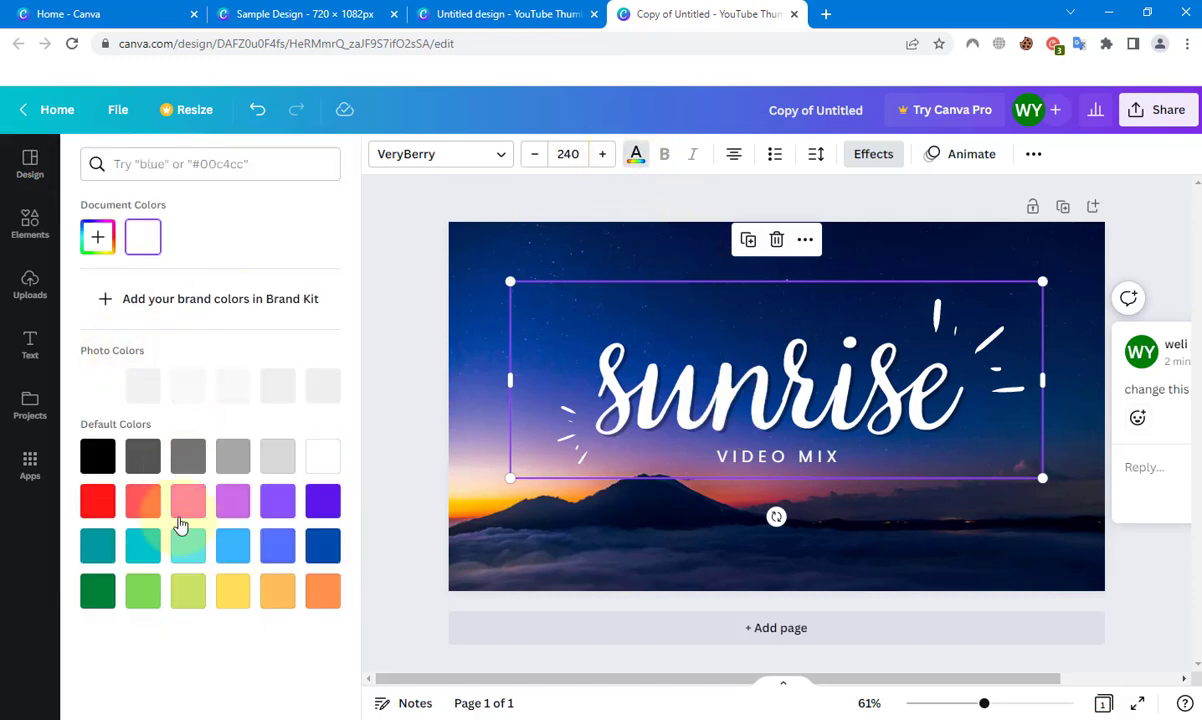
pyautogui.click(104, 499)
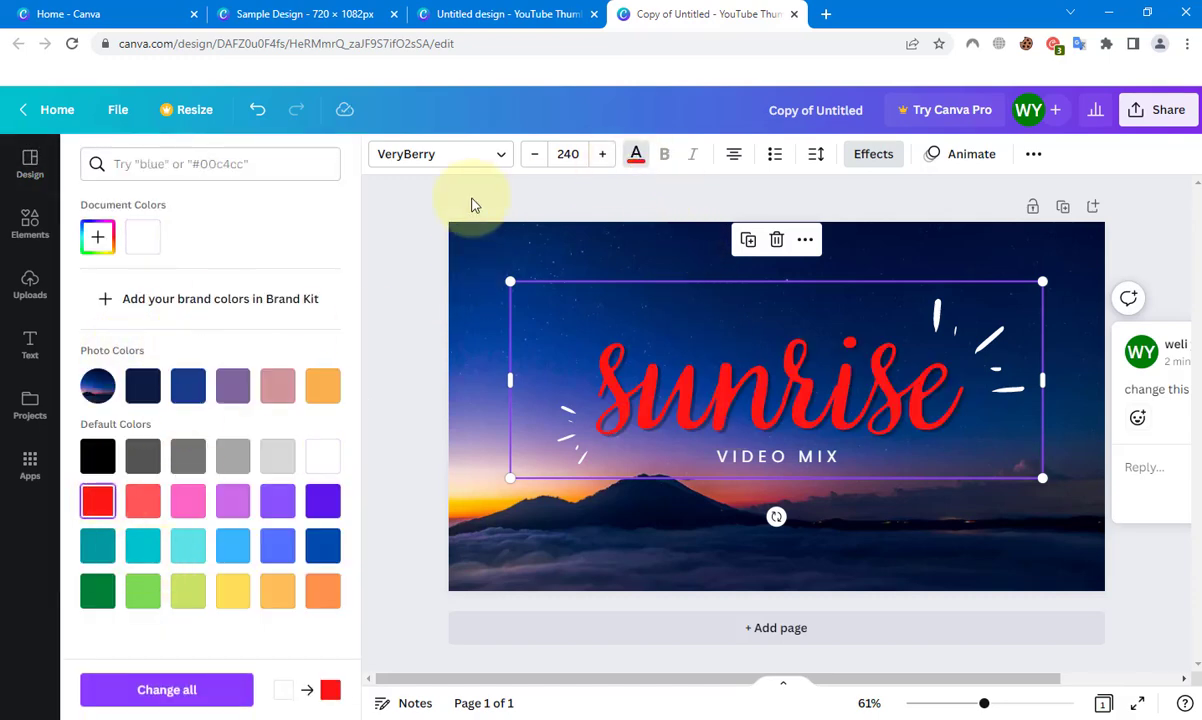
pyautogui.click(472, 205)
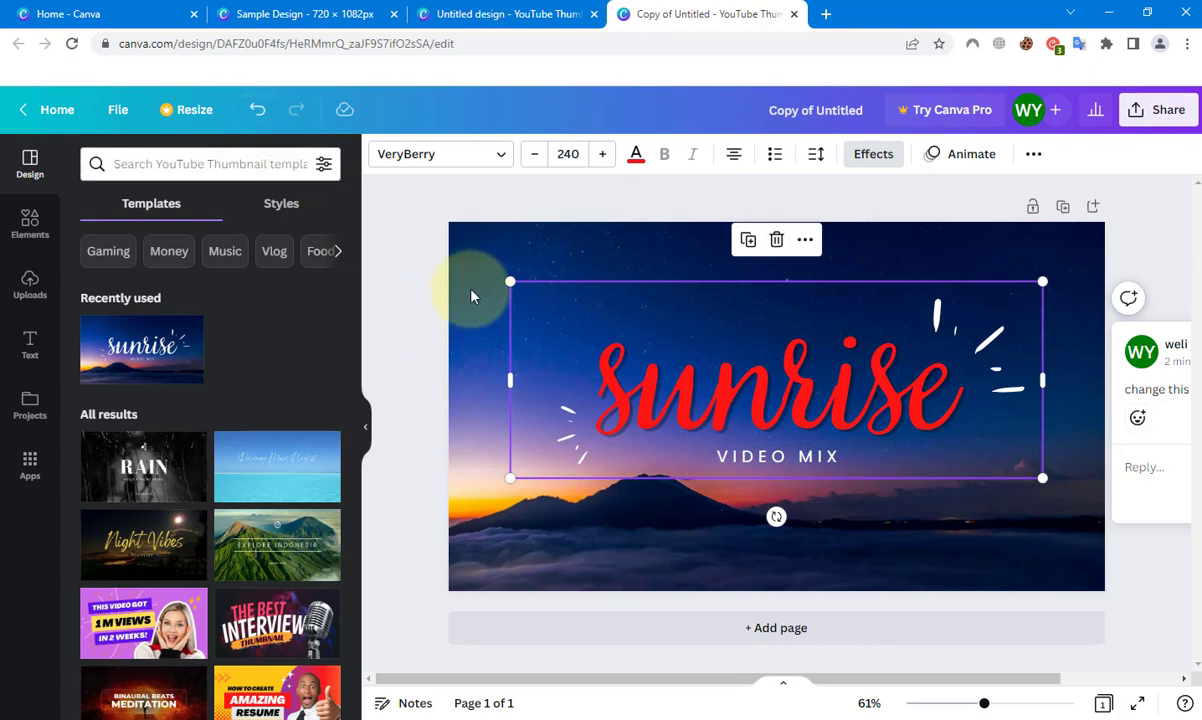
pyautogui.click(437, 291)
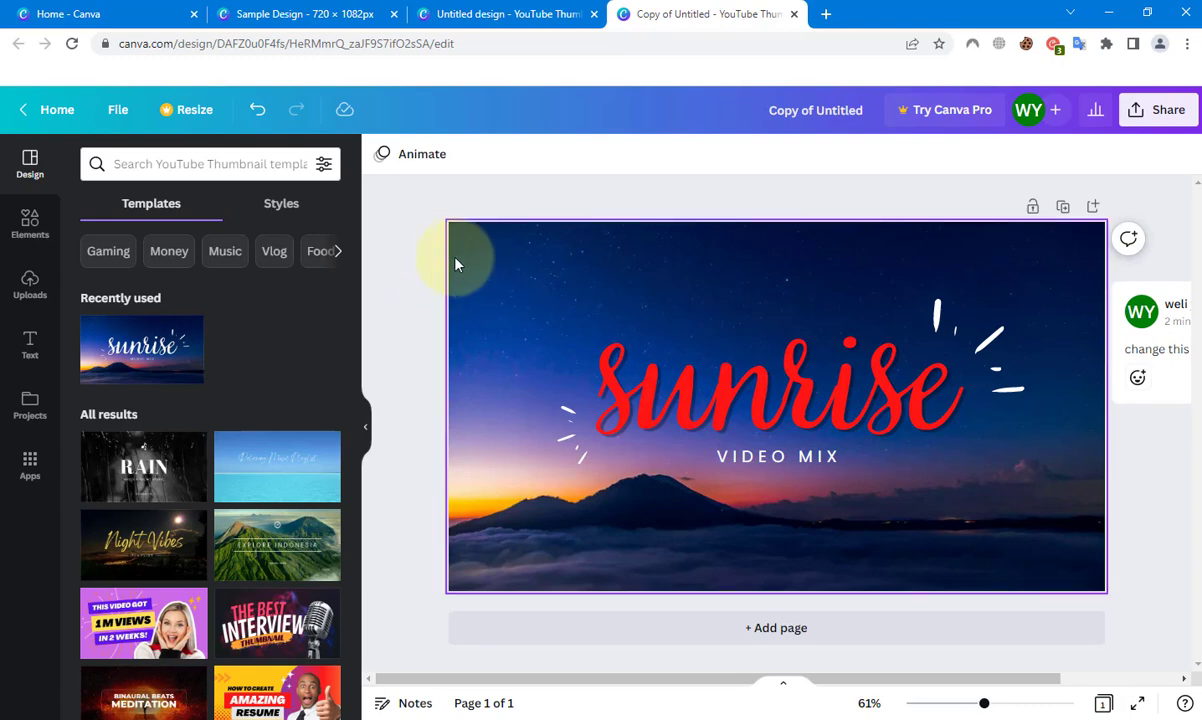
# Undo the title's colour change and redo it.
pyautogui.click(251, 114)
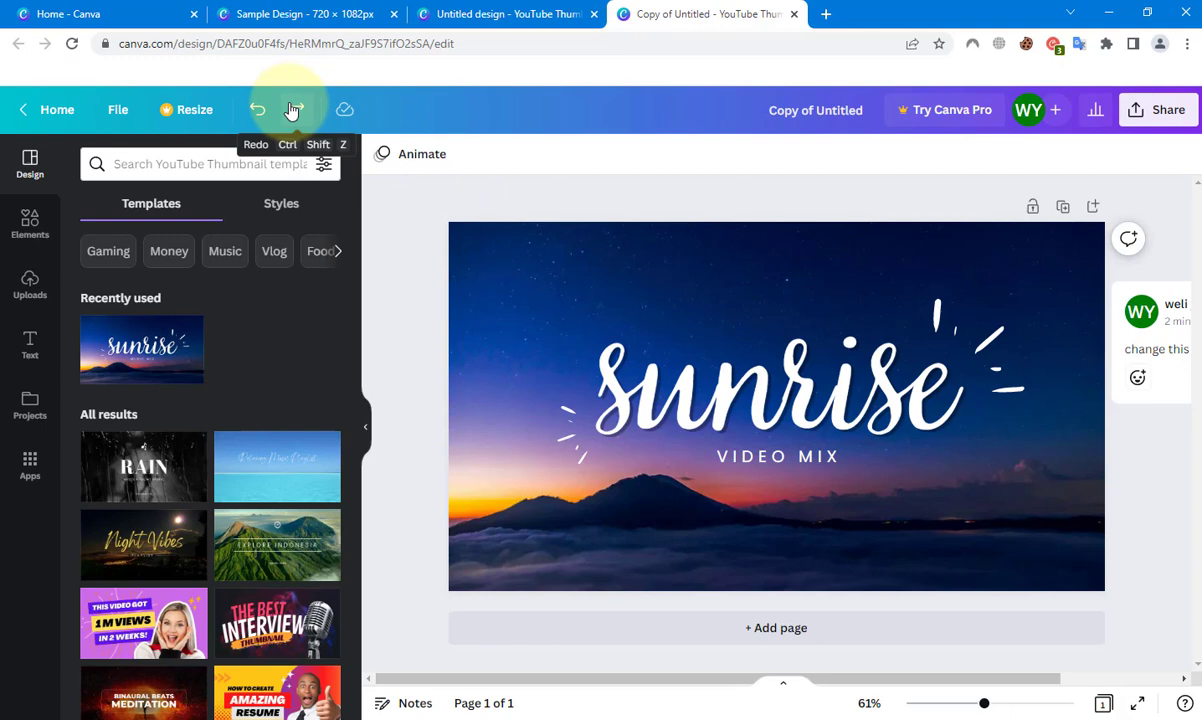
pyautogui.click(296, 112)
pyautogui.click(298, 113)
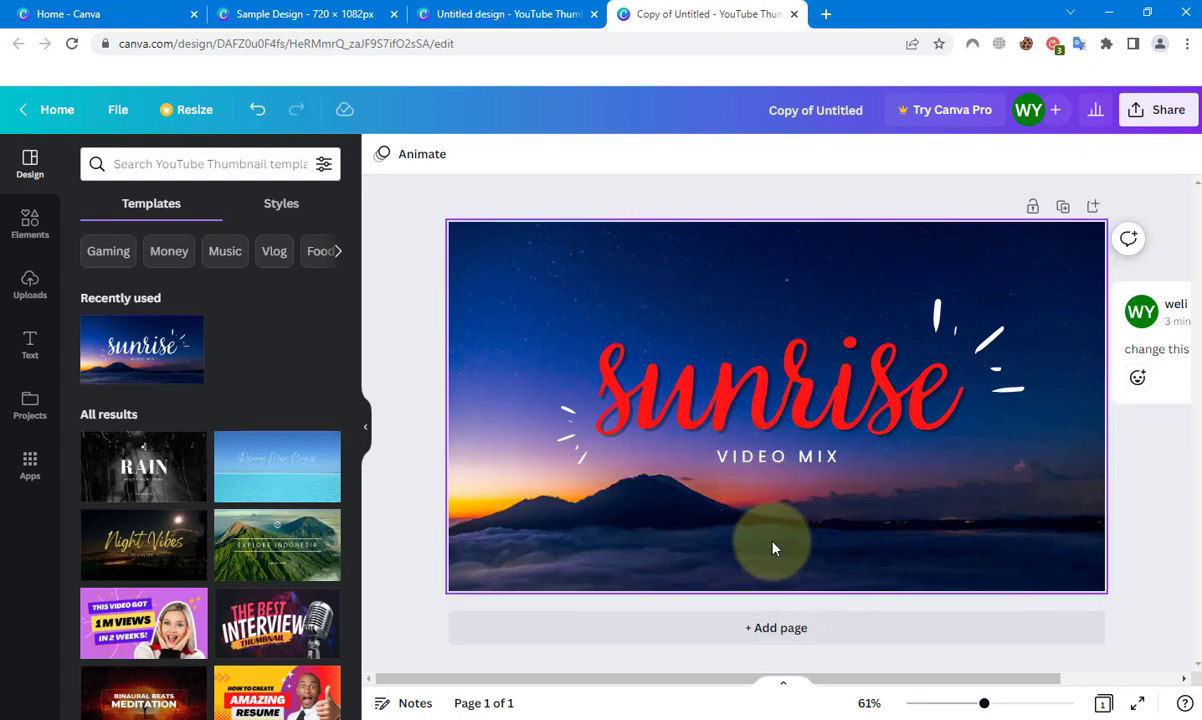
# Rename the copied thumbnail design as "Sample Design".
pyautogui.click(817, 108)
pyautogui.write('Sa')
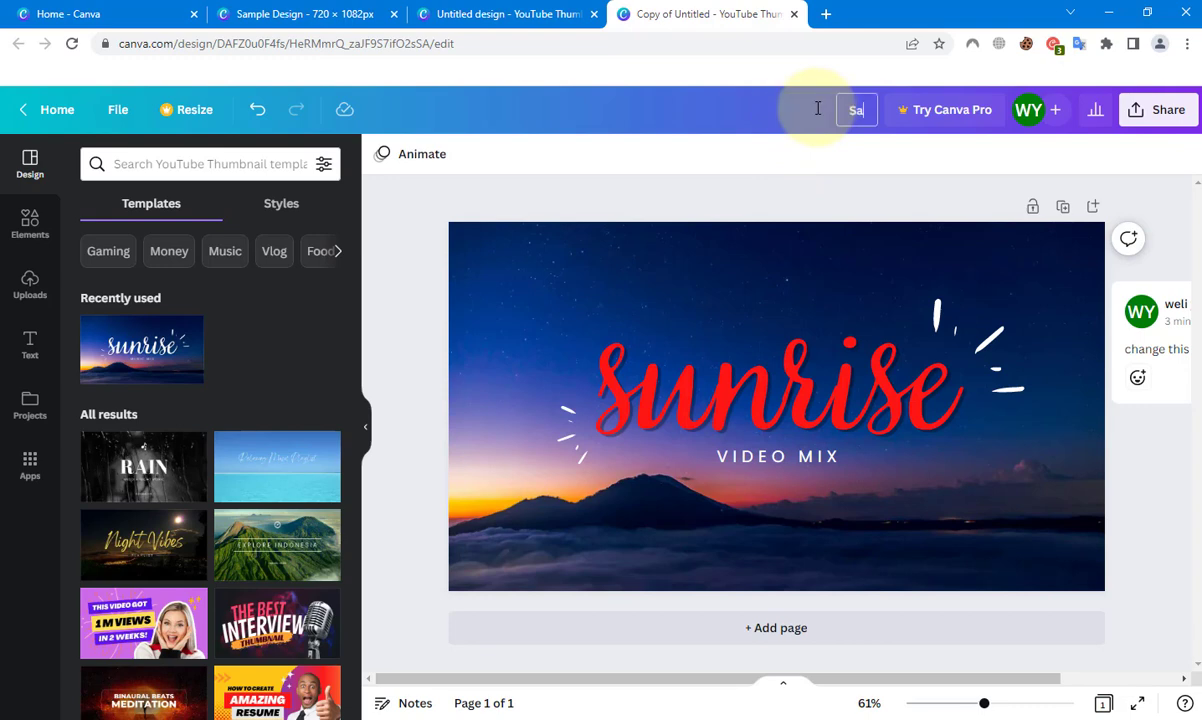
pyautogui.write('mple Design')
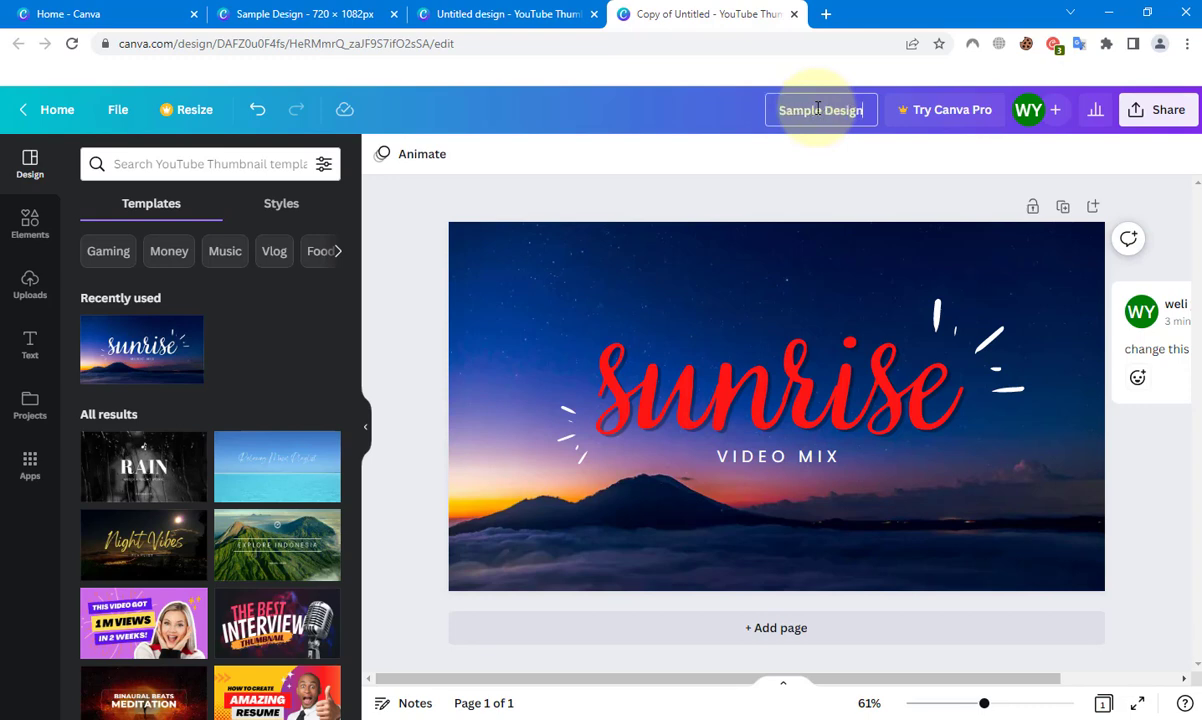
pyautogui.click(797, 182)
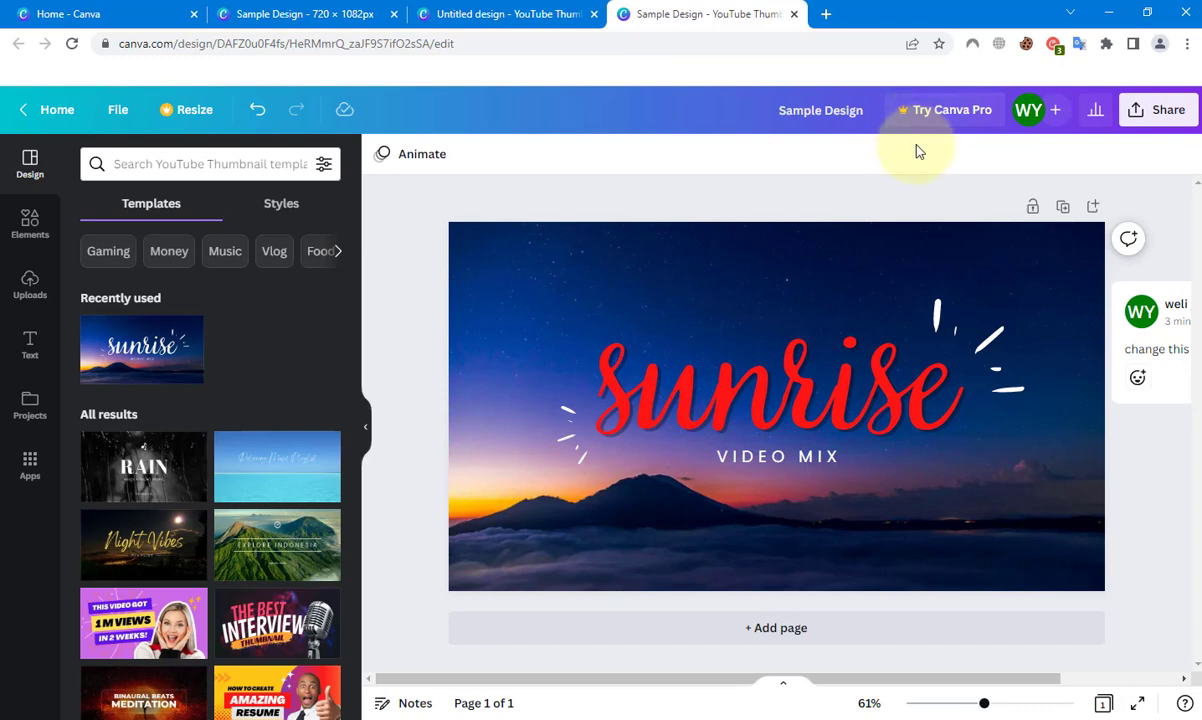
# Look at the Canva Pro offer and the design's sharing options, including its copyable link.
pyautogui.click(931, 119)
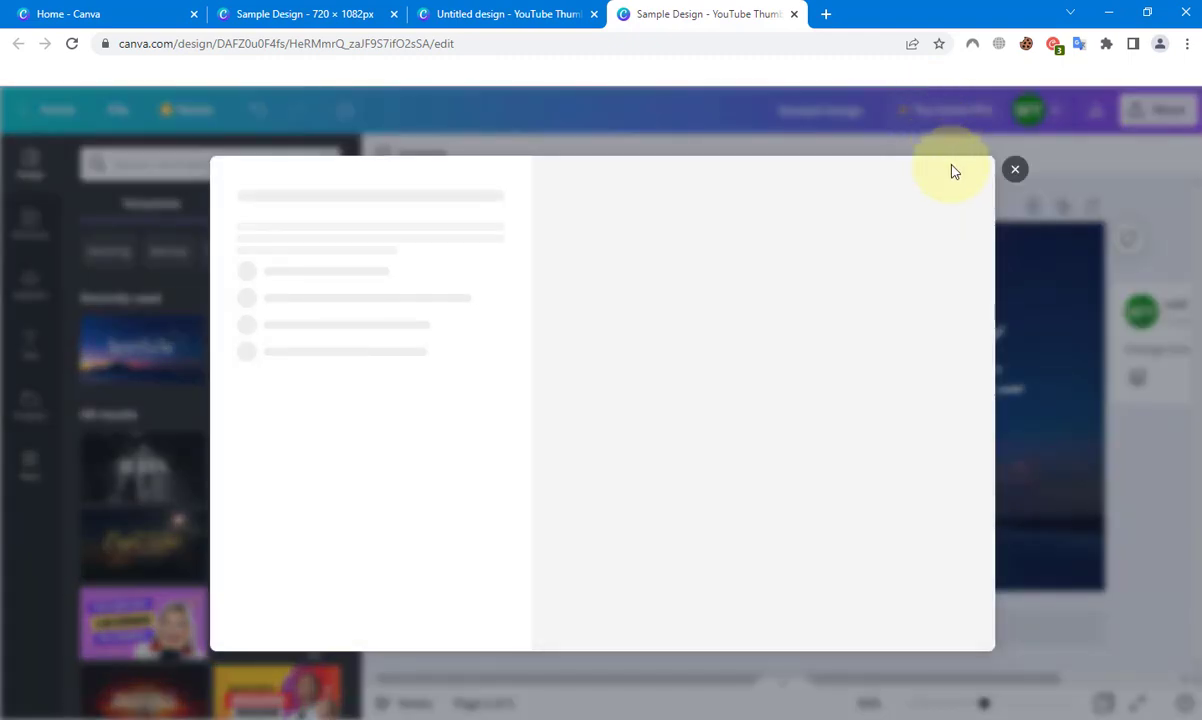
pyautogui.click(1017, 167)
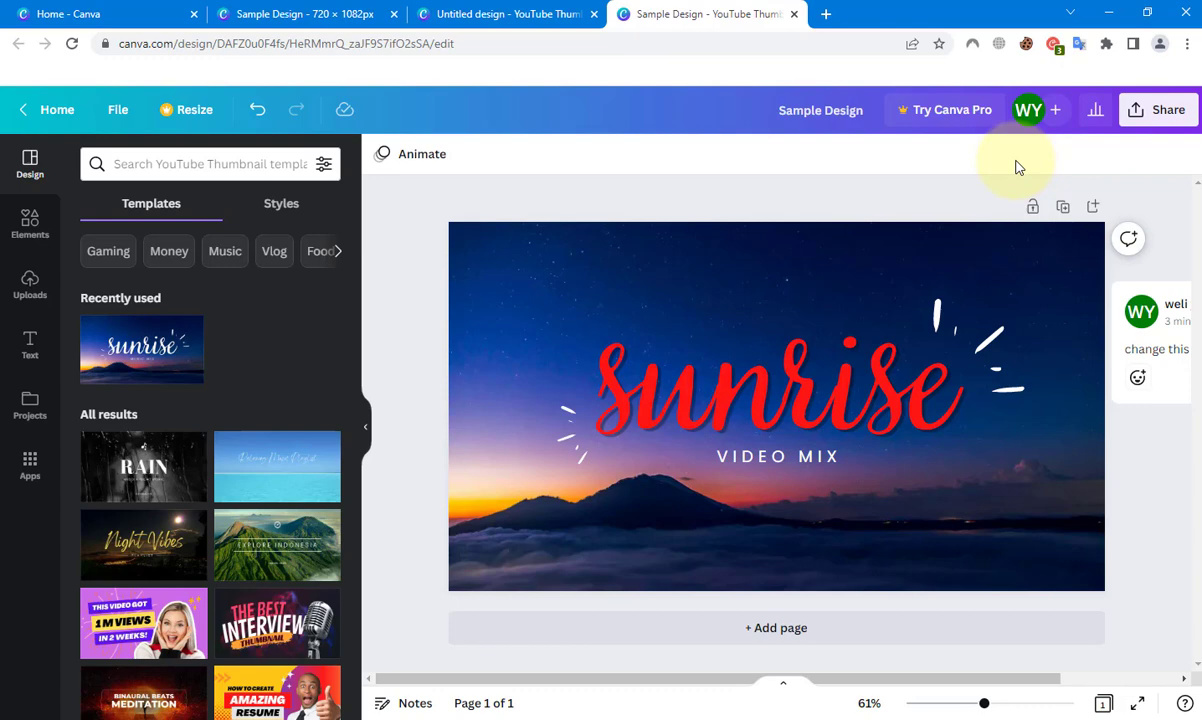
pyautogui.click(1057, 112)
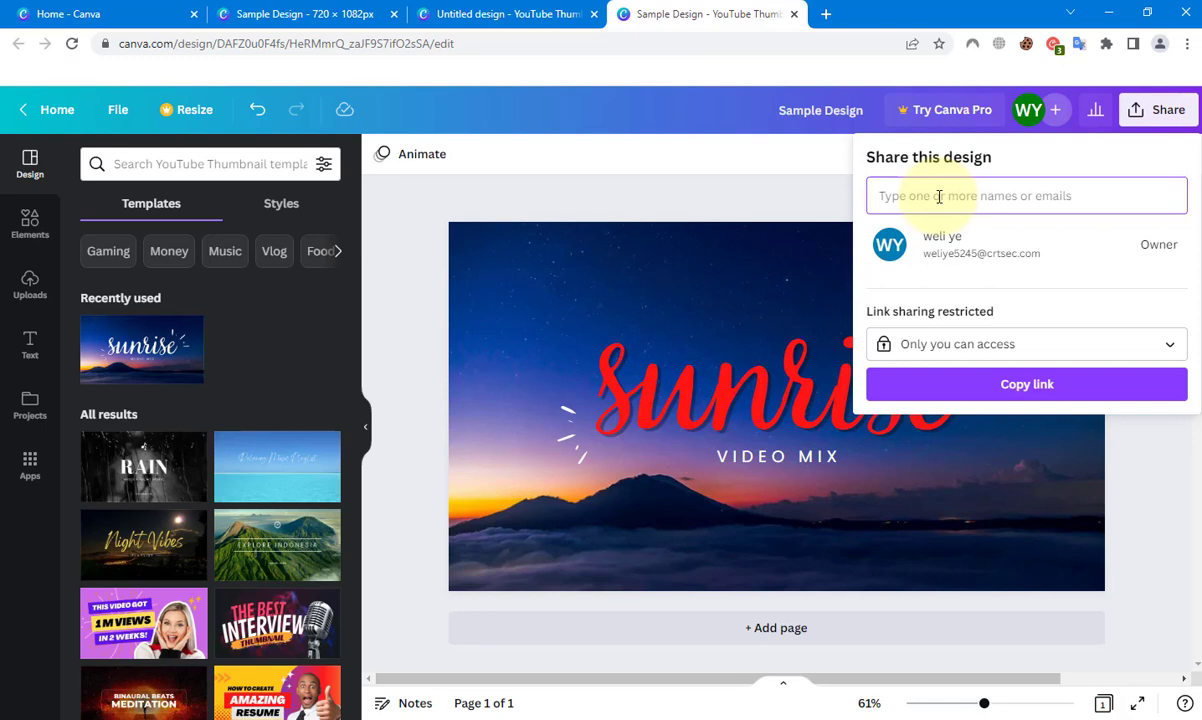
pyautogui.click(1005, 390)
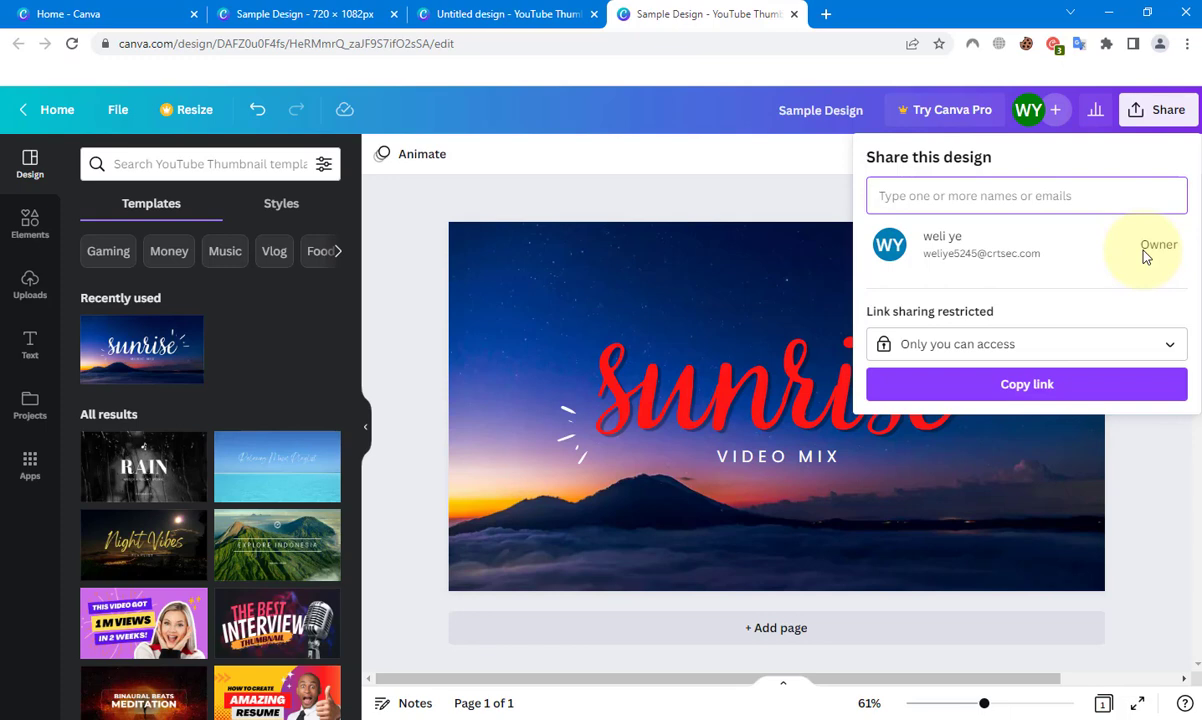
pyautogui.click(815, 205)
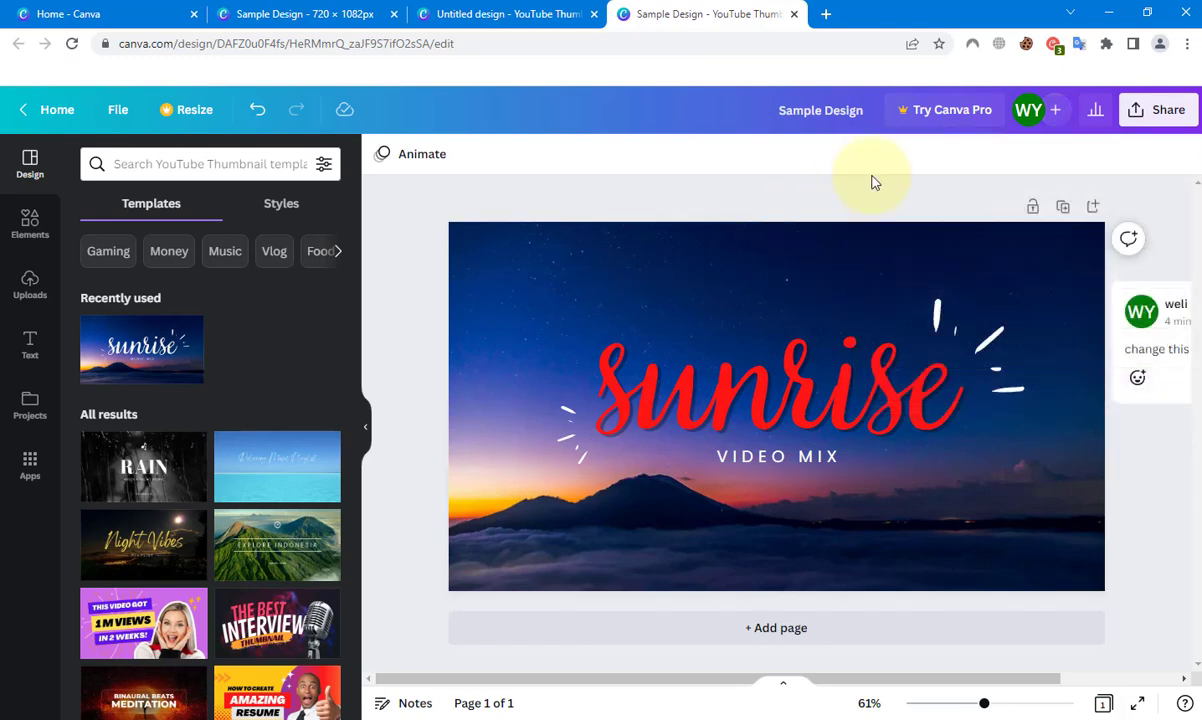
# View the design's Insights for Views, Engagement, Unique links and Social media.
pyautogui.click(1100, 115)
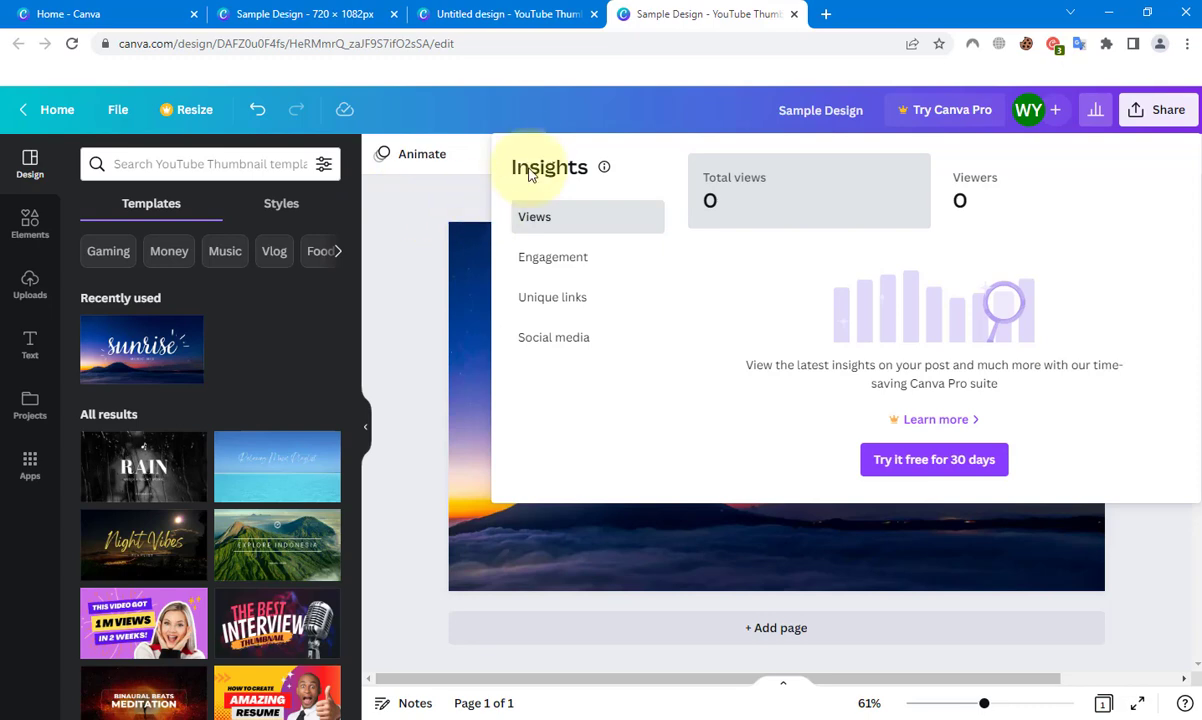
pyautogui.click(543, 262)
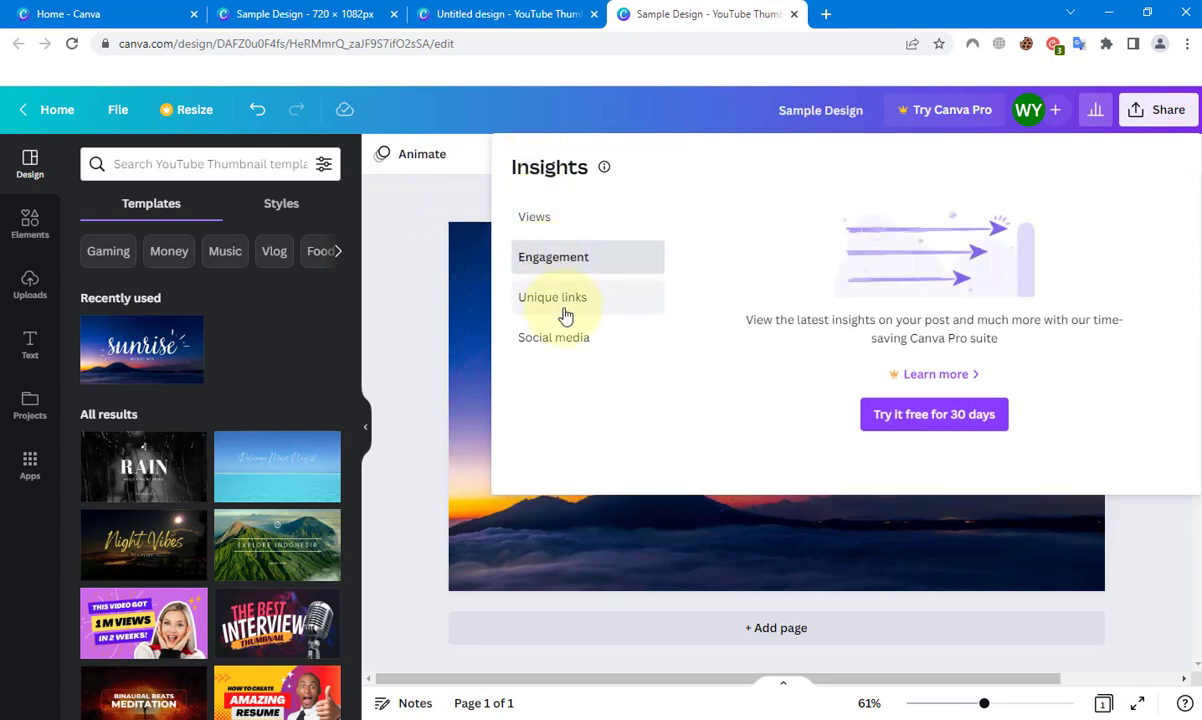
pyautogui.click(561, 306)
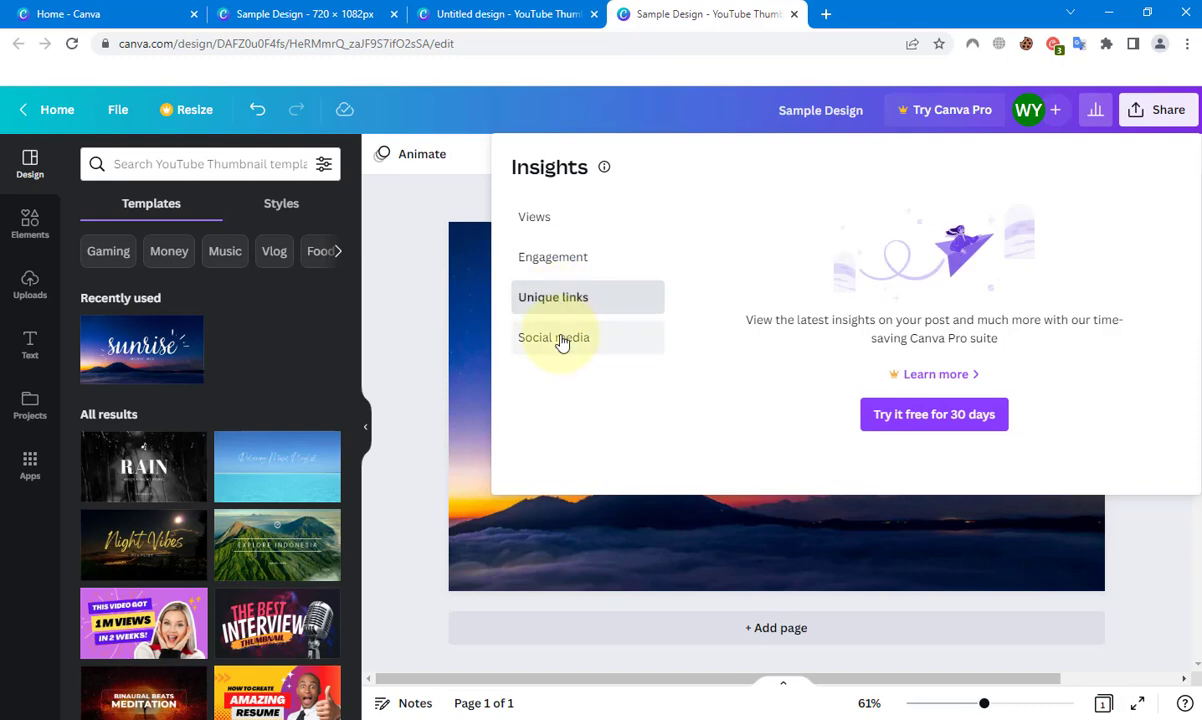
pyautogui.click(562, 342)
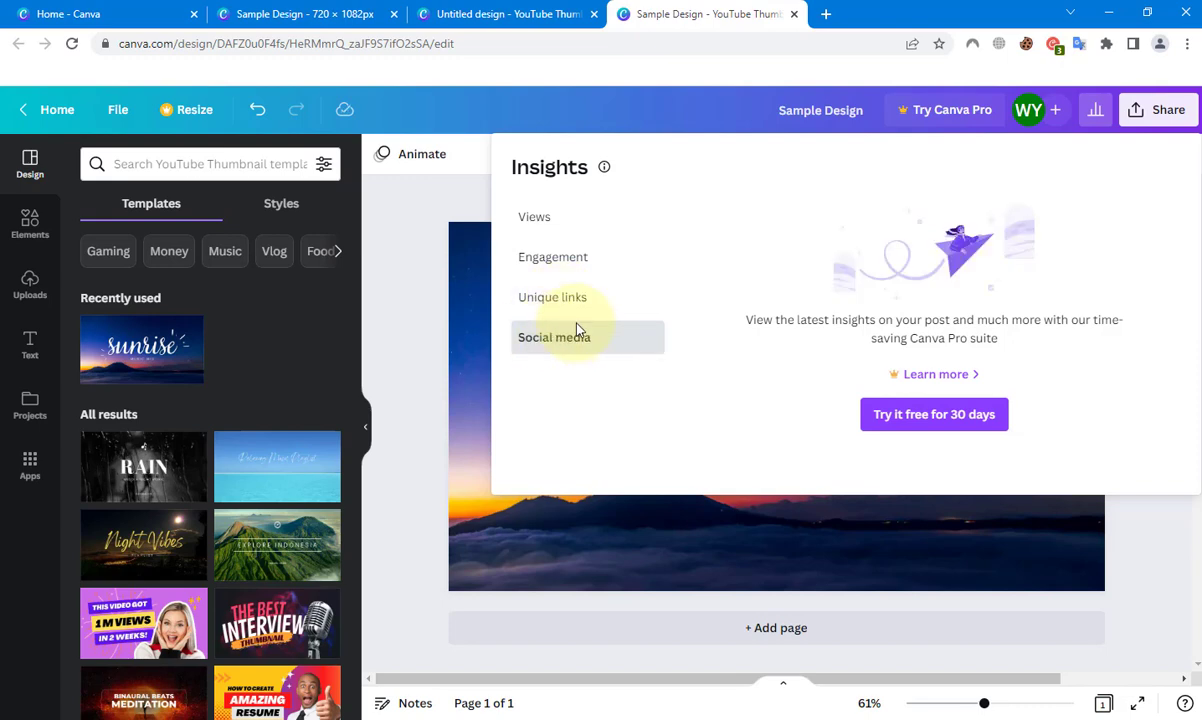
pyautogui.click(472, 204)
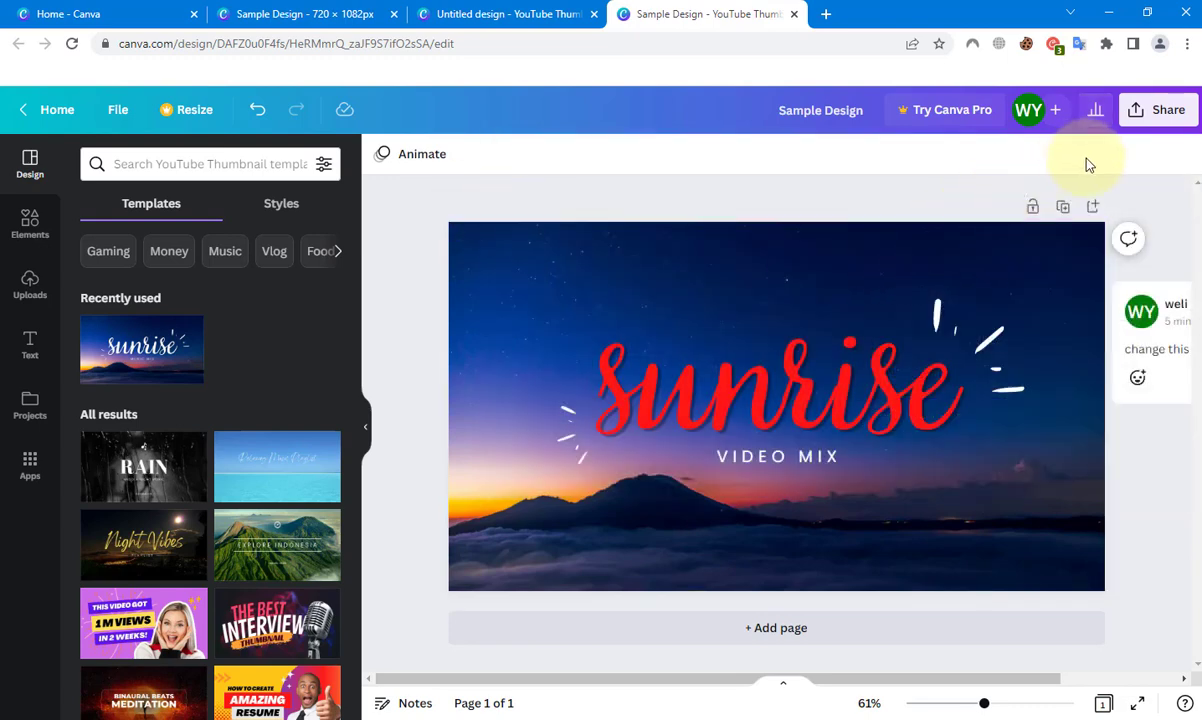
# Review the design's sharing choices, including link access, Template link, Present, Download and Share on social.
pyautogui.click(1130, 116)
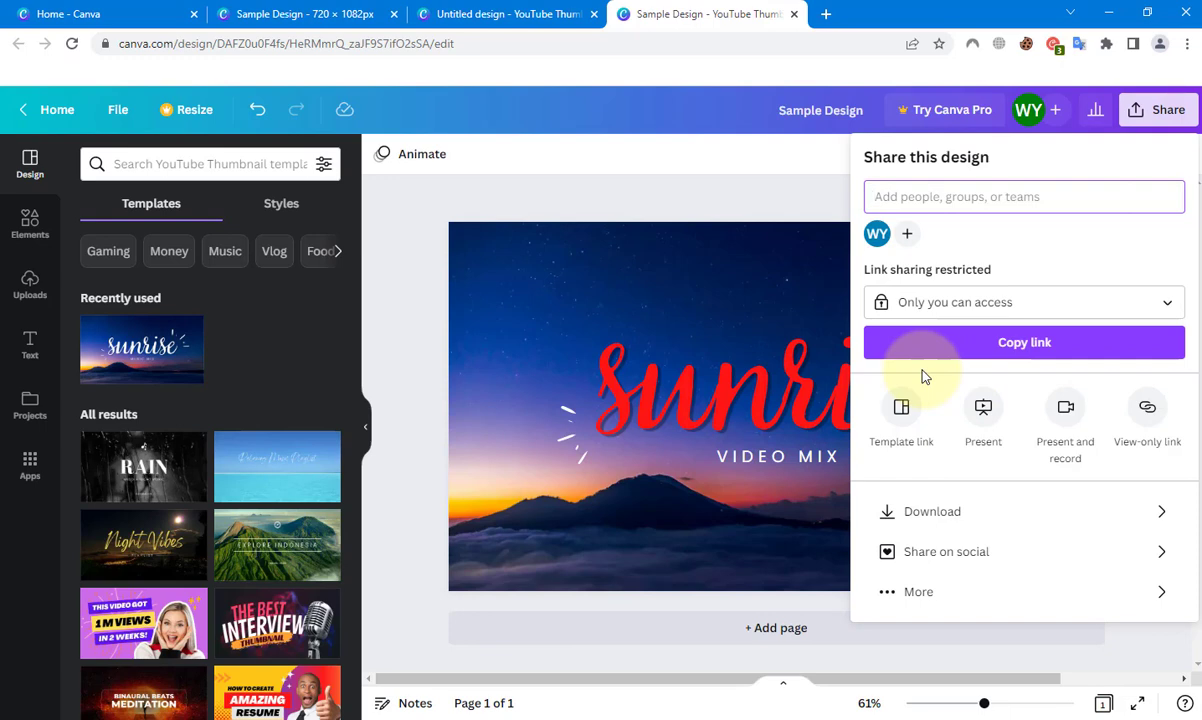
pyautogui.click(618, 207)
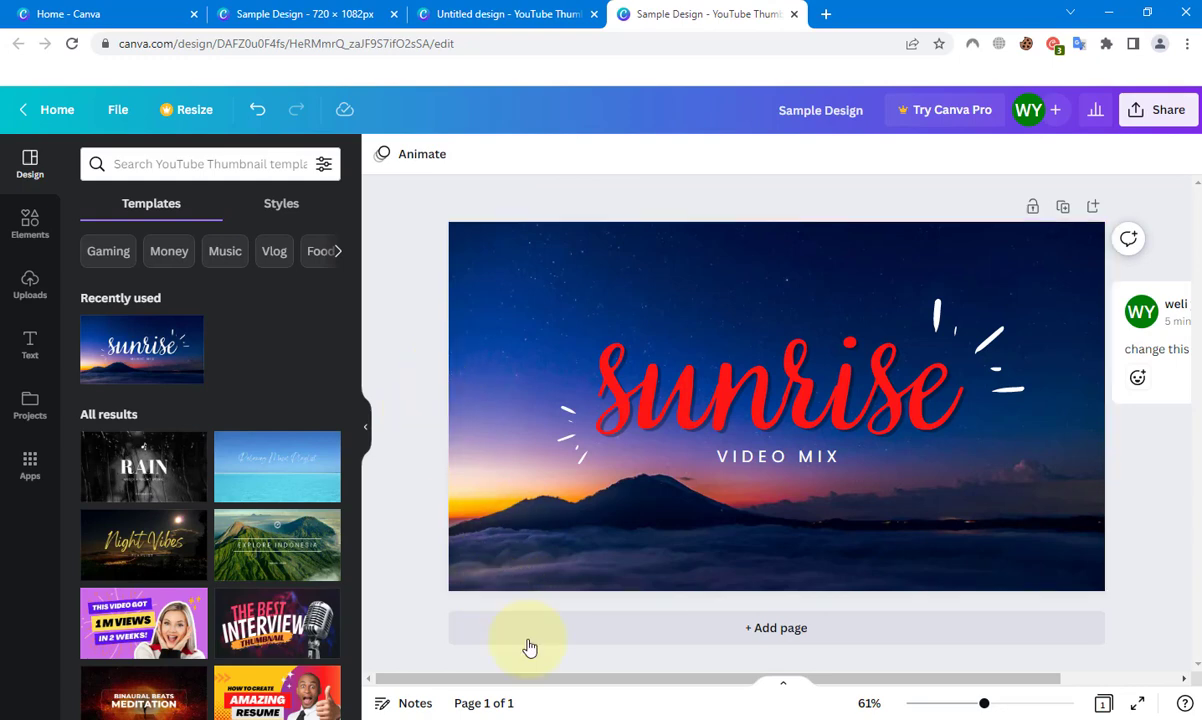
# Add a blank second page below the sunrise thumbnail and set the canvas zoom to 69%.
pyautogui.click(781, 632)
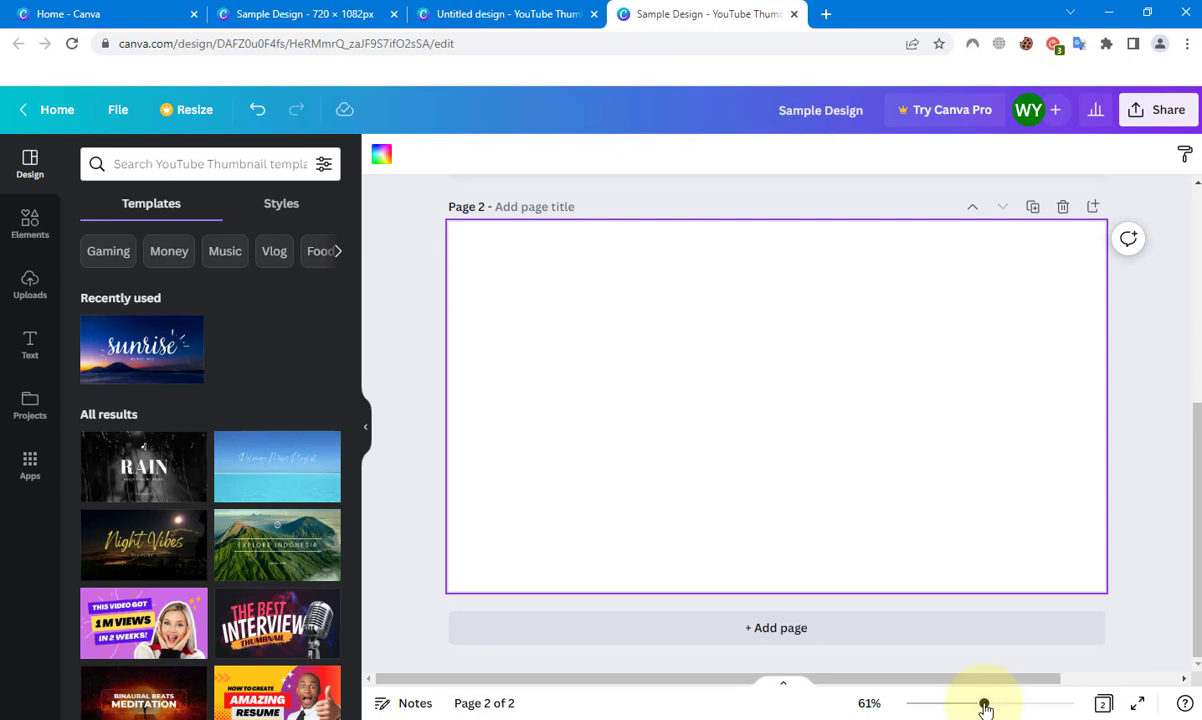
pyautogui.scroll(3, 1163, 578)
pyautogui.scroll(2, 1163, 578)
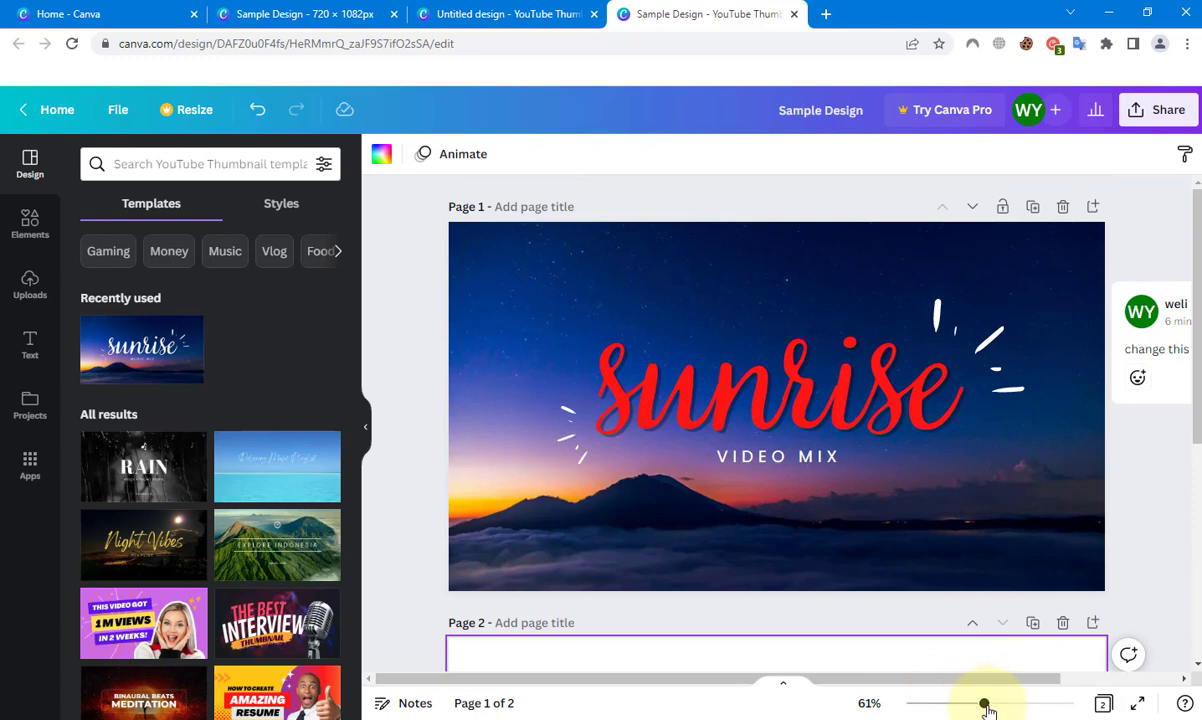
pyautogui.moveTo(985, 706)
pyautogui.mouseDown()
pyautogui.moveTo(928, 698)
pyautogui.moveTo(988, 703)
pyautogui.mouseUp()
pyautogui.scroll(3, 923, 663)
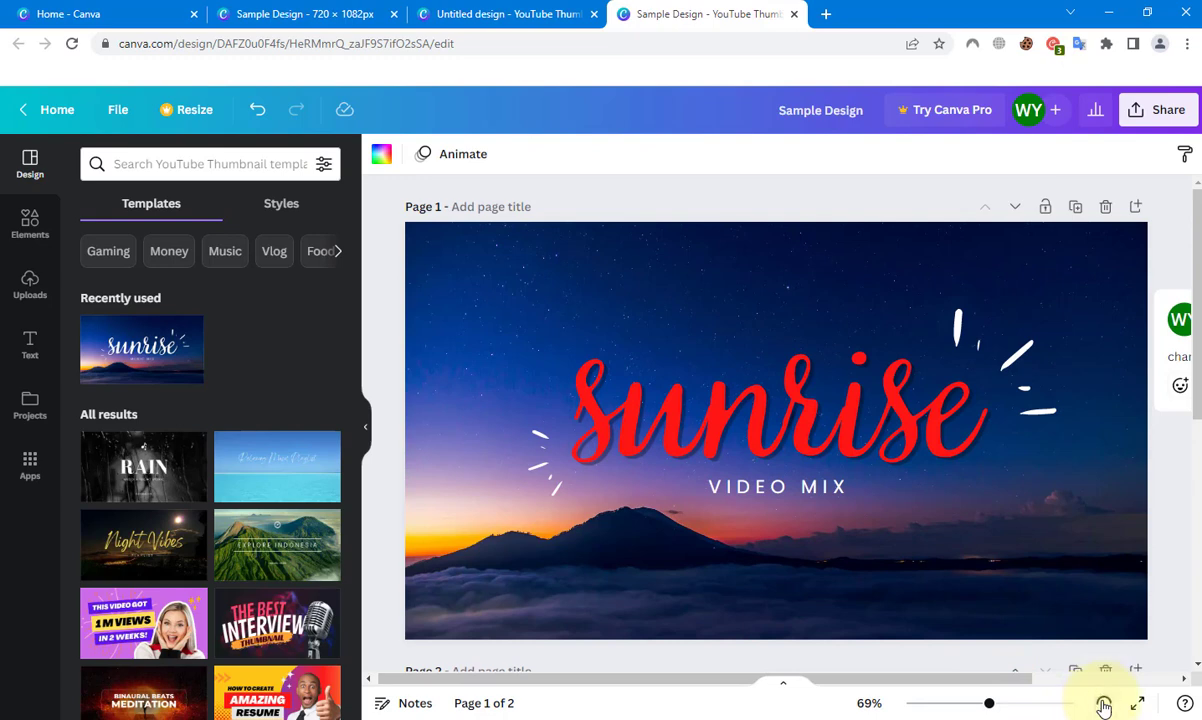
# View both pages in the grid overview, return to the editor, and preview the design in full screen before exiting.
pyautogui.click(1103, 705)
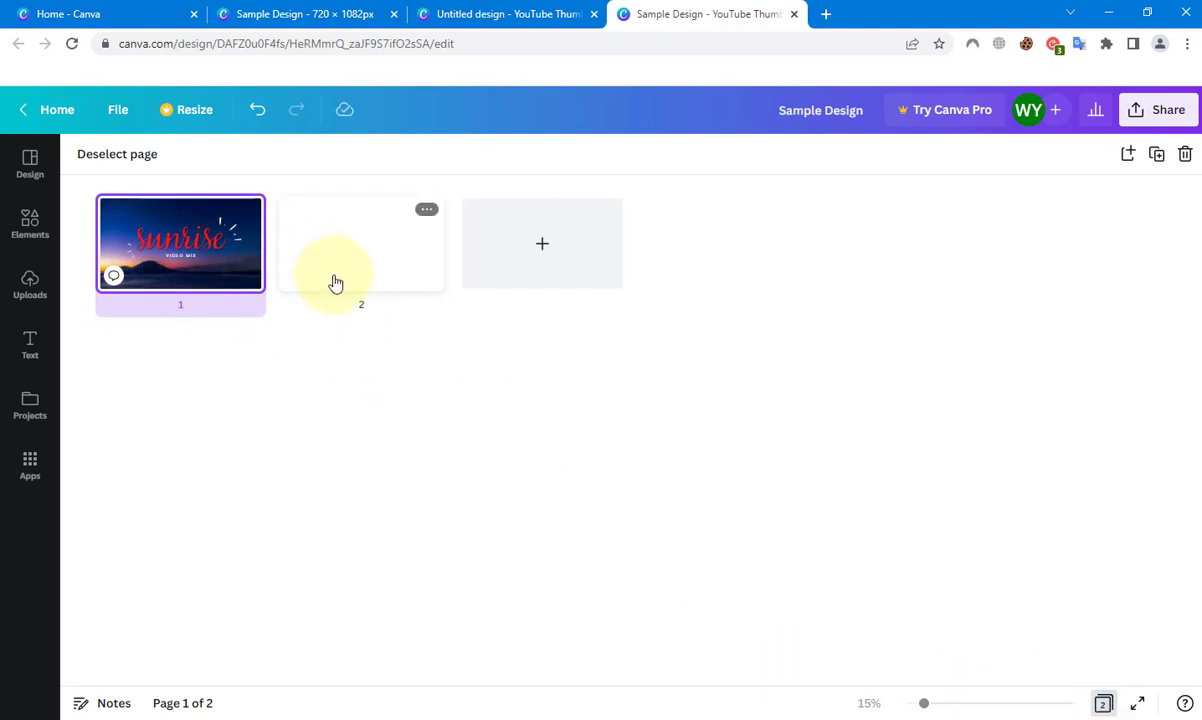
pyautogui.click(1103, 705)
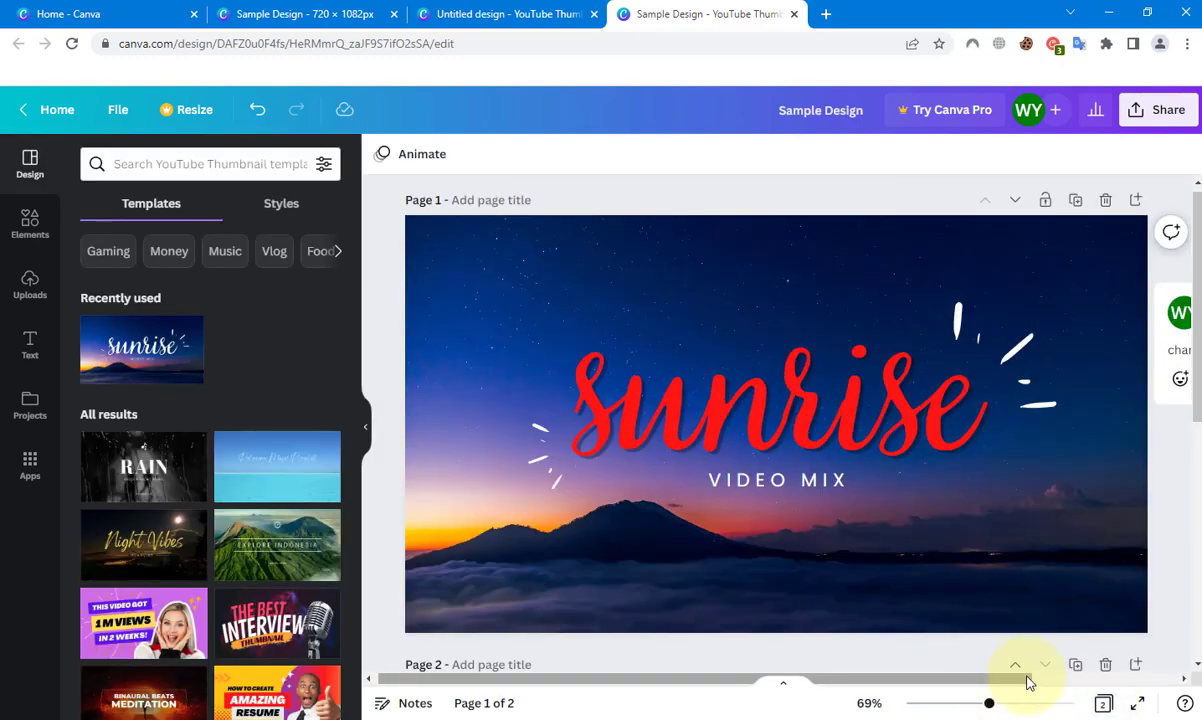
pyautogui.click(1137, 706)
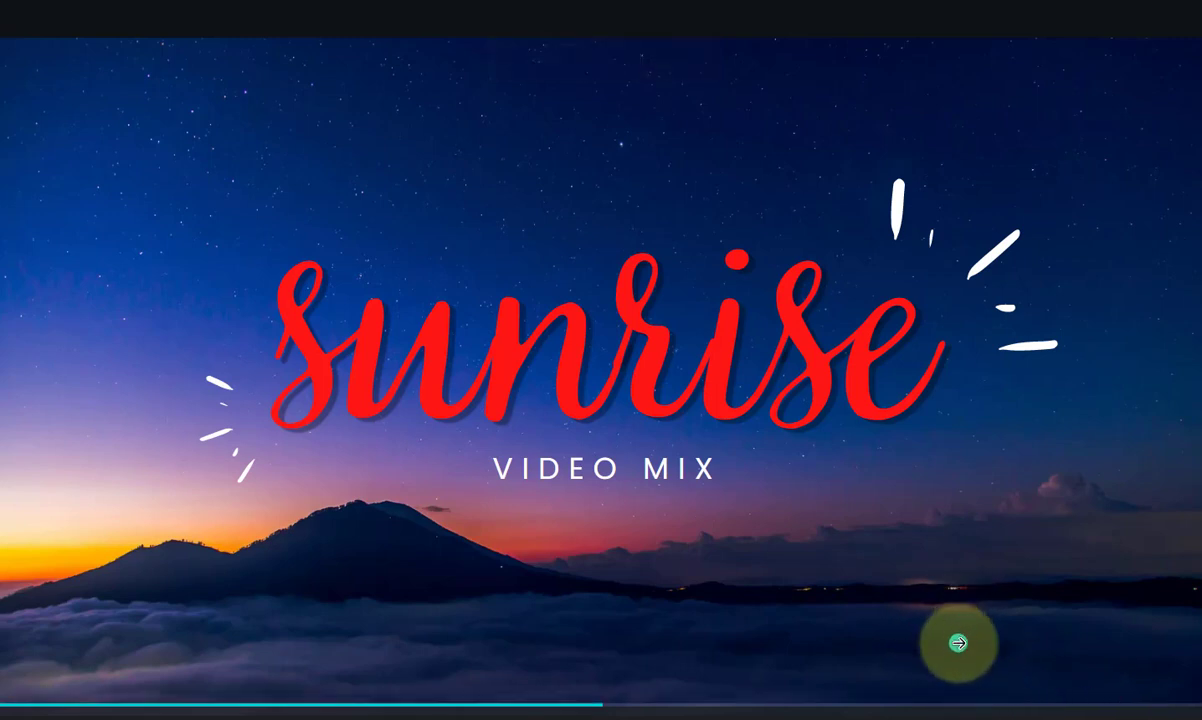
pyautogui.press('Escape')
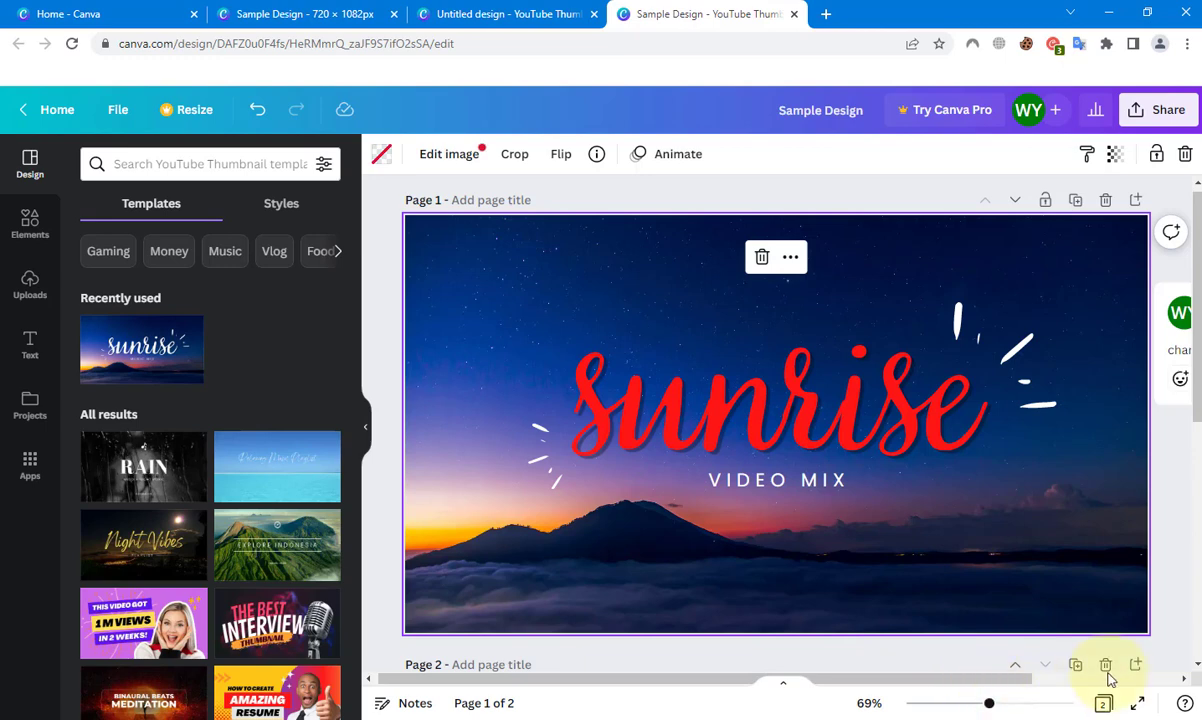
pyautogui.scroll(-5, 1160, 625)
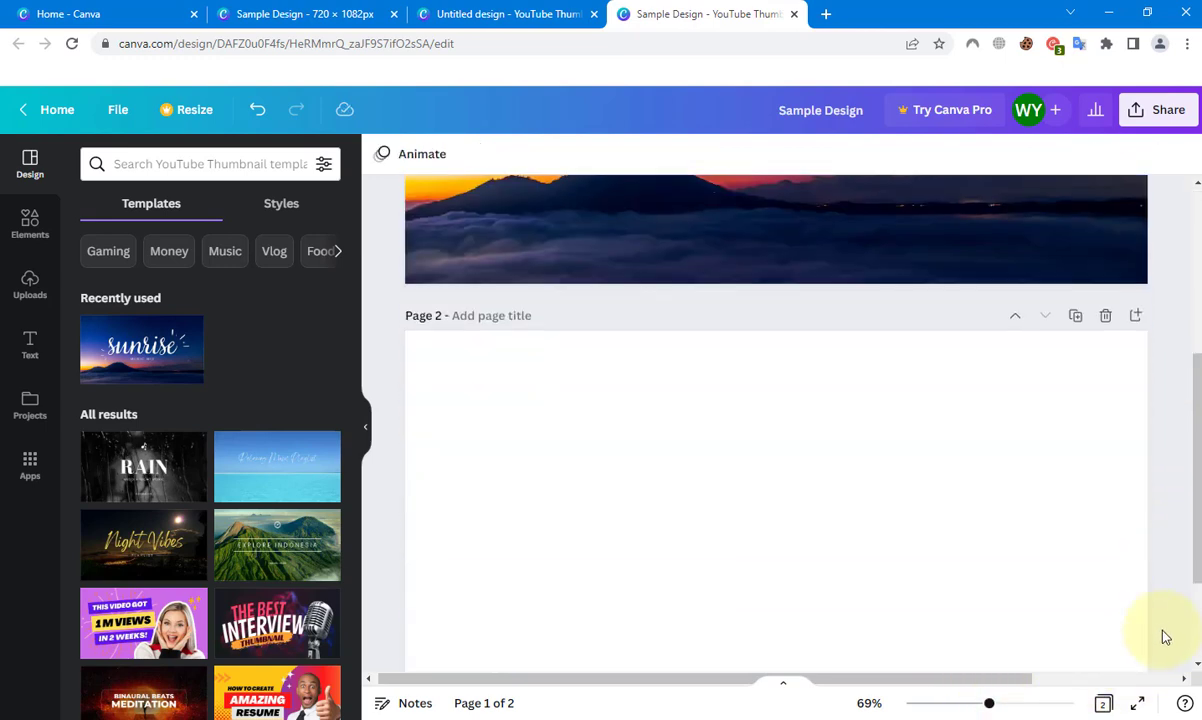
pyautogui.scroll(4, 1075, 631)
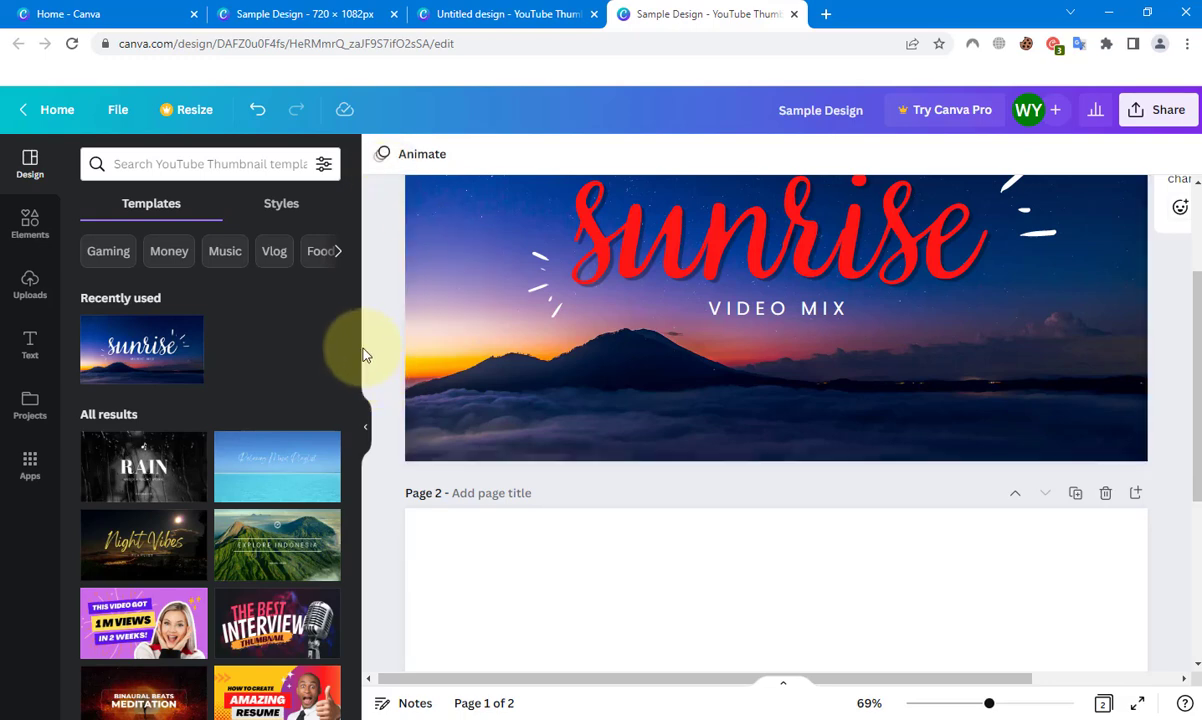
pyautogui.scroll(3, 389, 320)
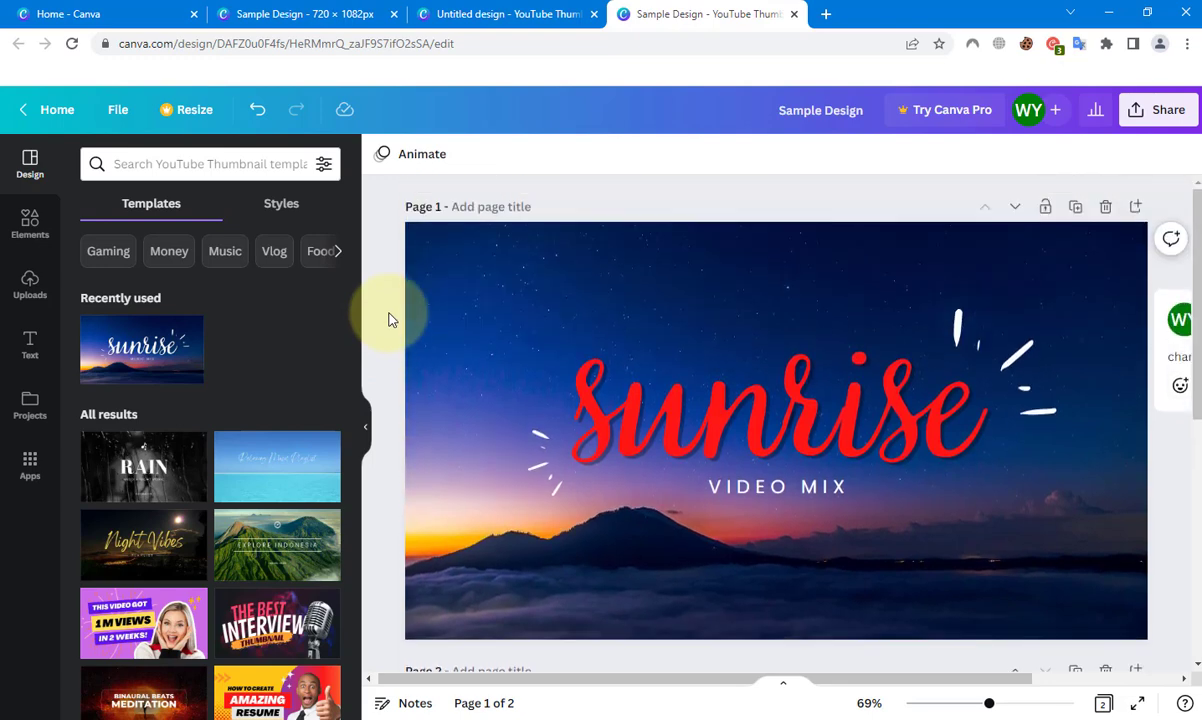